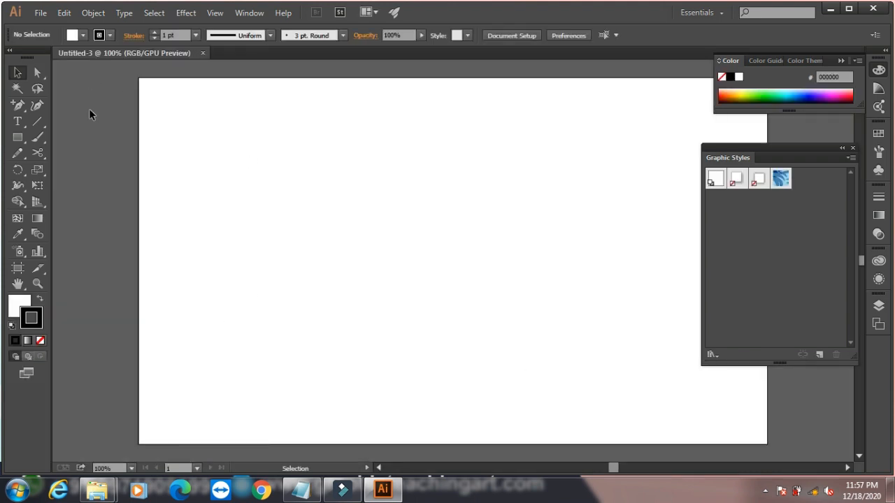
Draw a large square in the upper-left part of the artboard and fill it with orange FFBA3F
{"action": "left_click", "coordinate": [17, 137]}
{"action": "left_click_drag", "start_coordinate": [251, 131], "coordinate": [407, 282]}
{"action": "left_click", "coordinate": [14, 311]}
{"action": "left_click", "coordinate": [777, 92]}
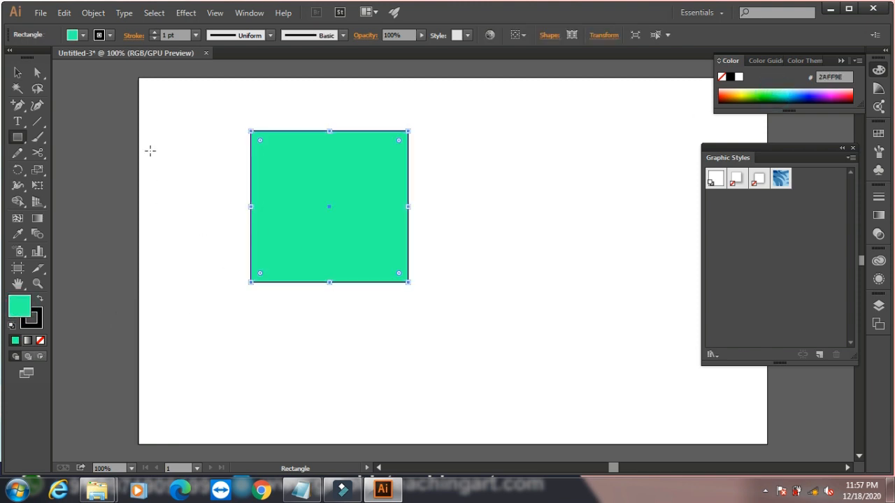
{"action": "left_click", "coordinate": [736, 92]}
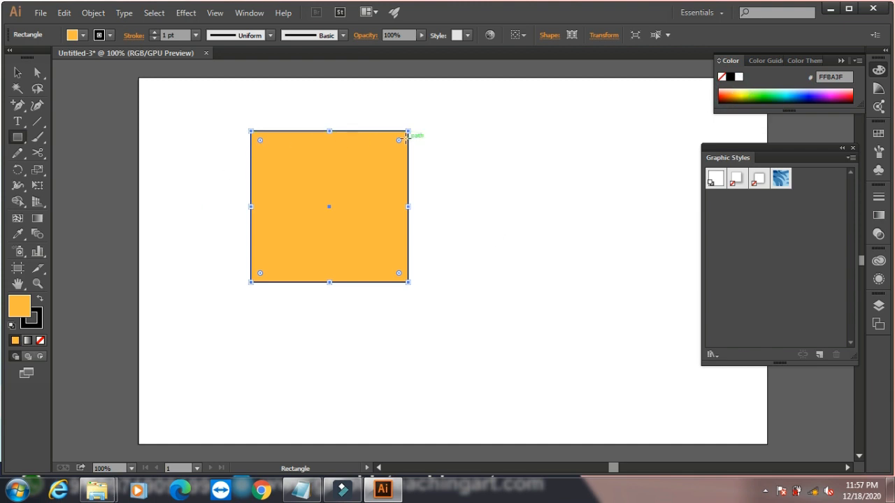
Round all four corners of the orange square moderately using its live corner controls
{"action": "left_click", "coordinate": [18, 73]}
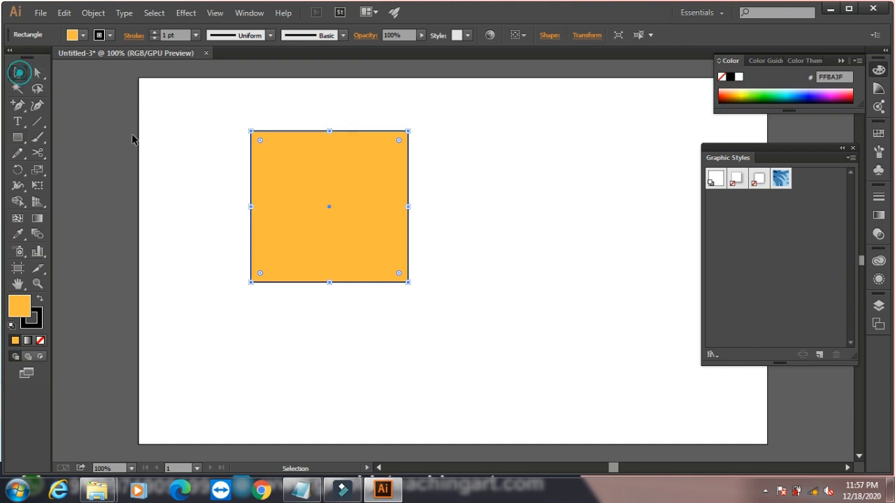
{"action": "left_click_drag", "start_coordinate": [260, 141], "coordinate": [266, 164]}
{"action": "left_click", "coordinate": [187, 116]}
{"action": "left_click", "coordinate": [276, 200]}
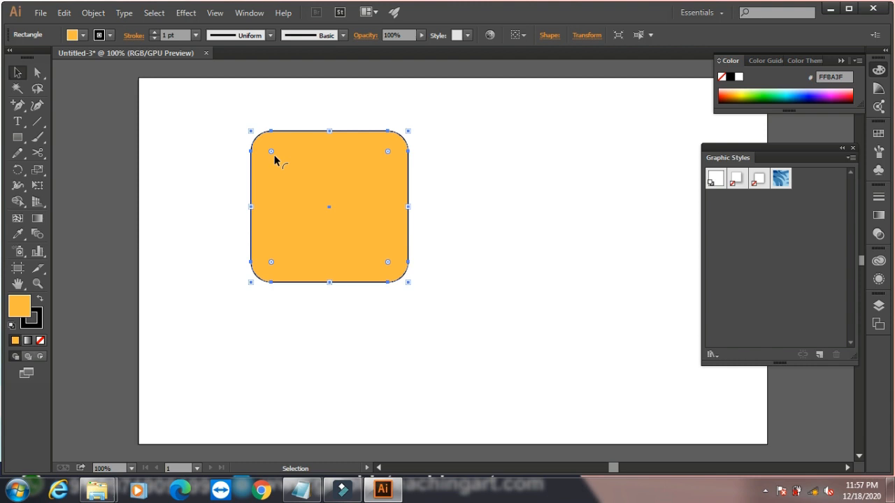
{"action": "left_click", "coordinate": [38, 72]}
{"action": "left_click", "coordinate": [75, 87]}
{"action": "left_click", "coordinate": [152, 222]}
{"action": "left_click", "coordinate": [272, 201]}
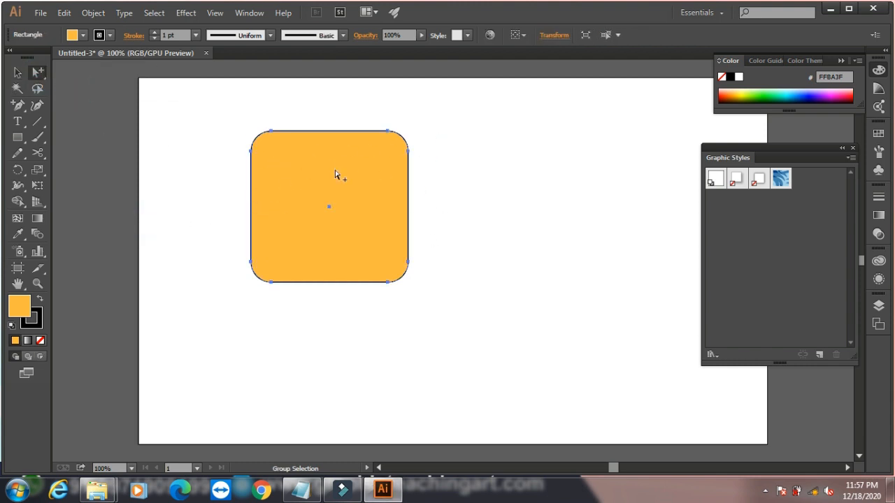
{"action": "left_click", "coordinate": [18, 72]}
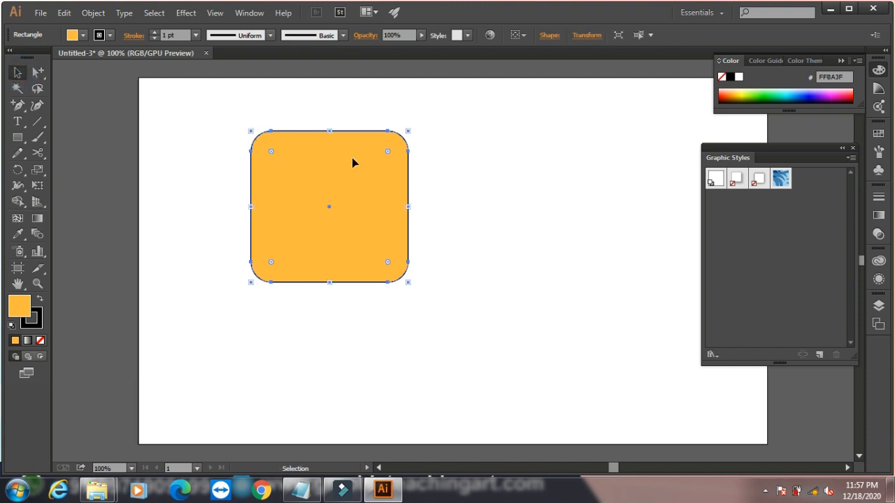
Expand the rounded rectangle into a plain path and convert it back to a live rectangle
{"action": "left_click", "coordinate": [95, 12]}
{"action": "left_click", "coordinate": [232, 290]}
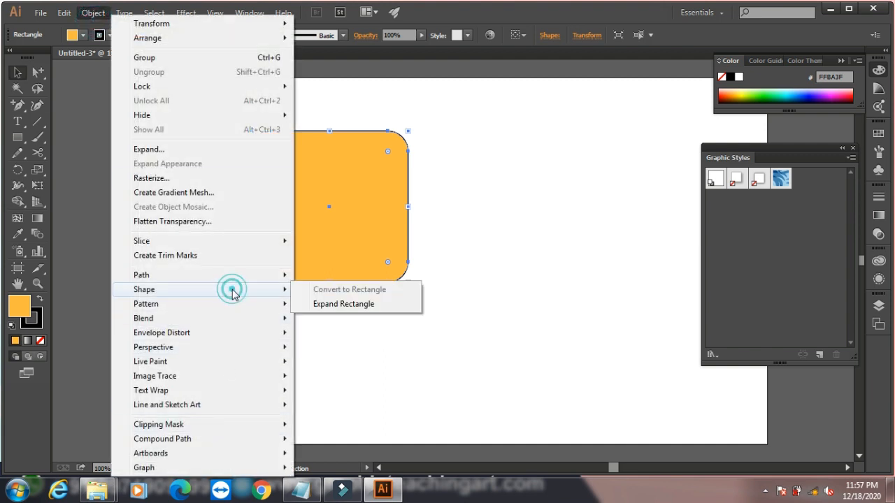
{"action": "left_click", "coordinate": [339, 305]}
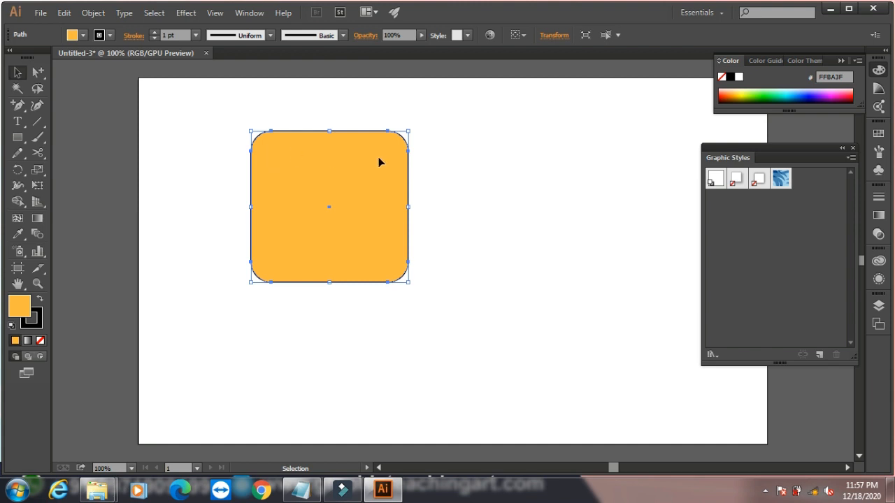
{"action": "left_click", "coordinate": [93, 13]}
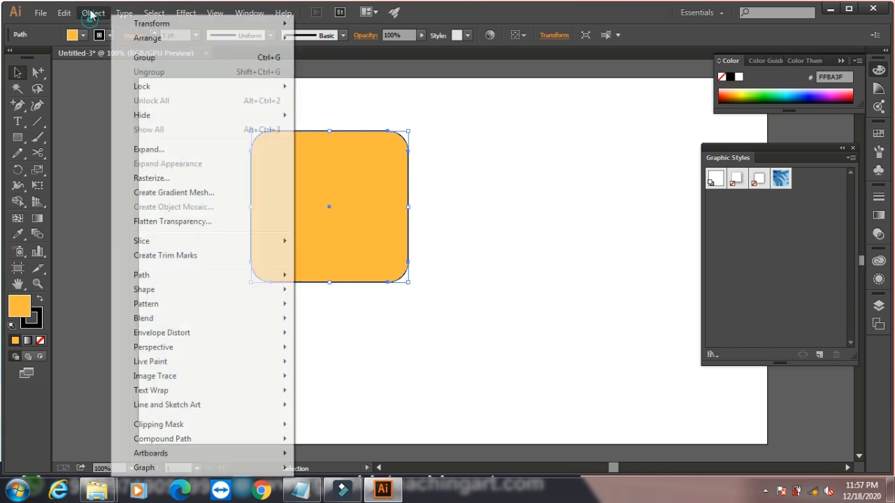
{"action": "mouse_move", "coordinate": [211, 290]}
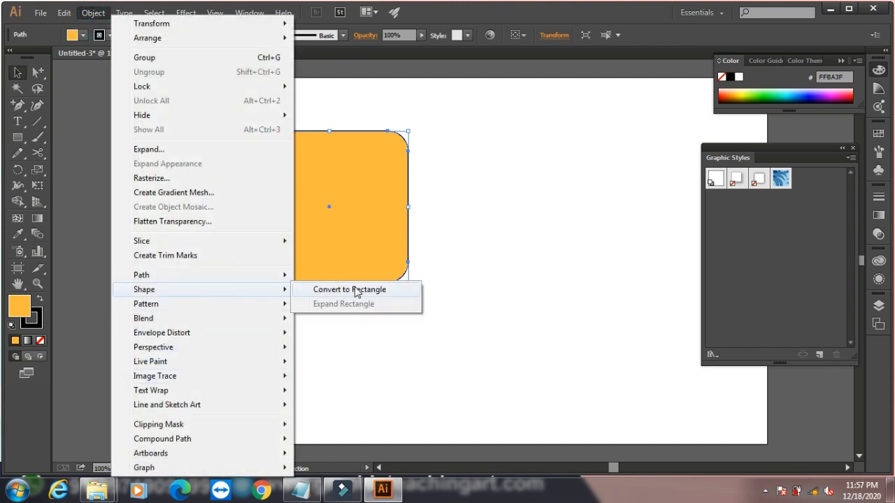
{"action": "left_click", "coordinate": [404, 297]}
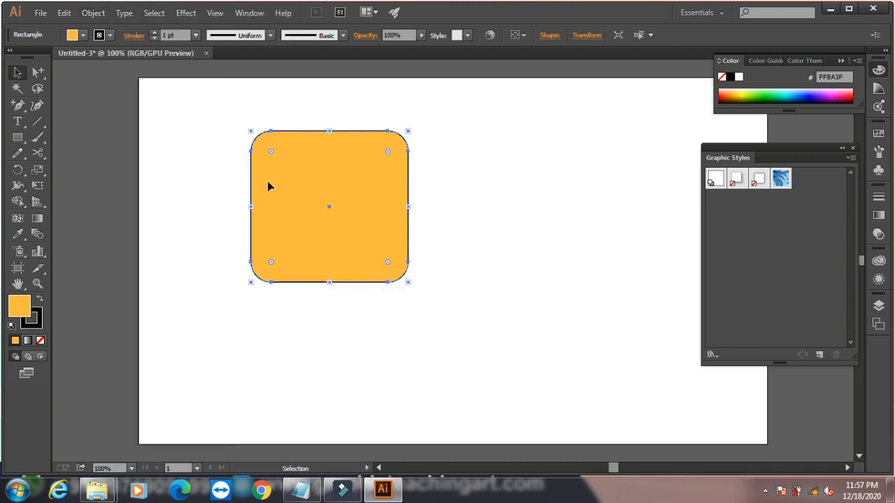
Expand the rounded rectangle into a path again and check which shape conversion options it offers
{"action": "left_click", "coordinate": [93, 12]}
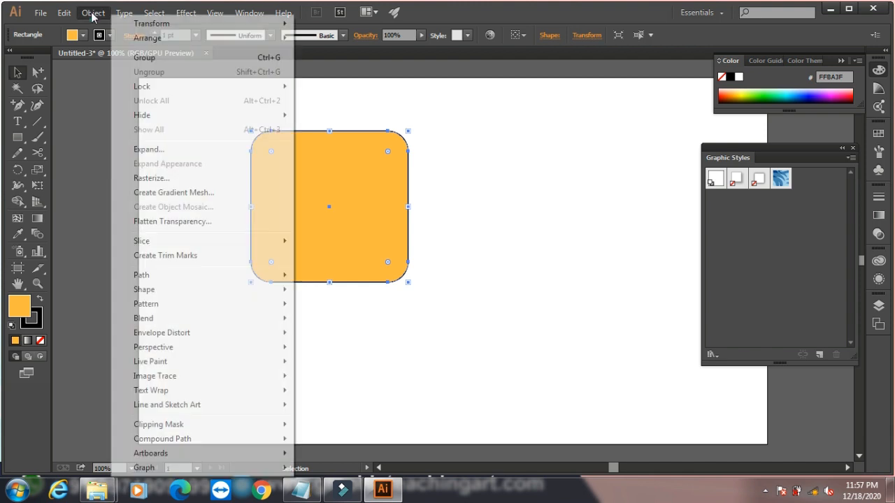
{"action": "mouse_move", "coordinate": [202, 289]}
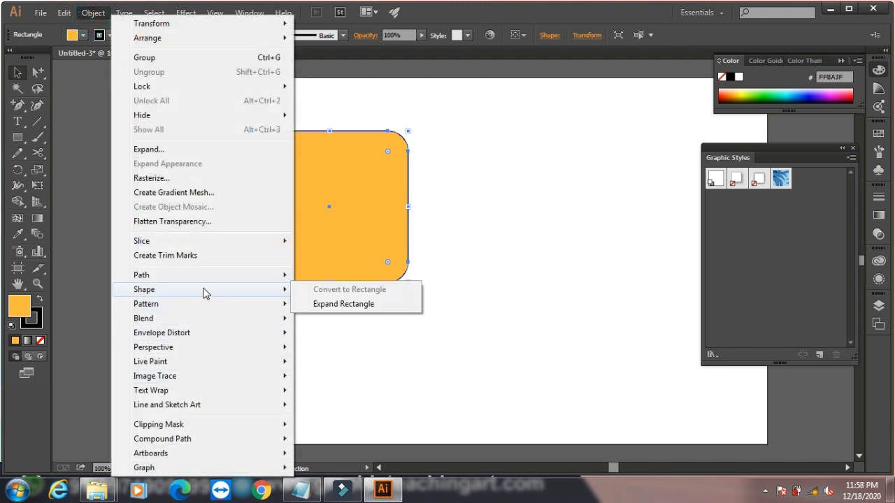
{"action": "left_click", "coordinate": [371, 308]}
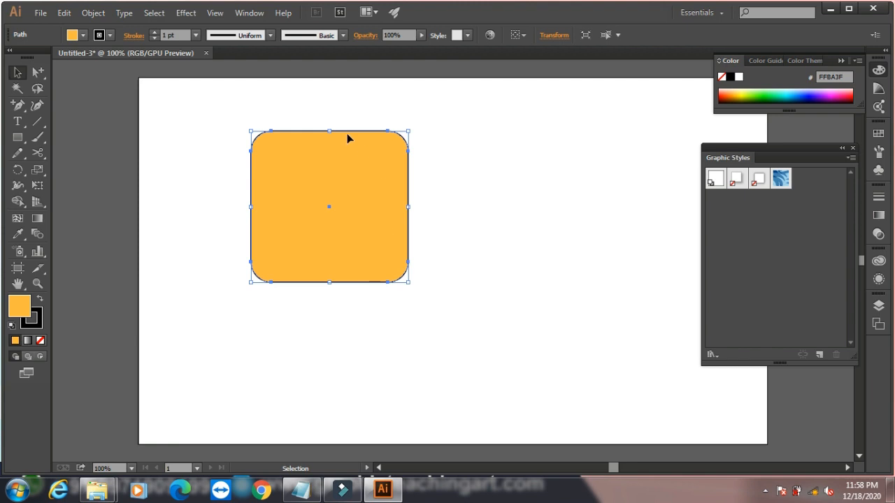
{"action": "left_click", "coordinate": [93, 13]}
{"action": "mouse_move", "coordinate": [245, 294]}
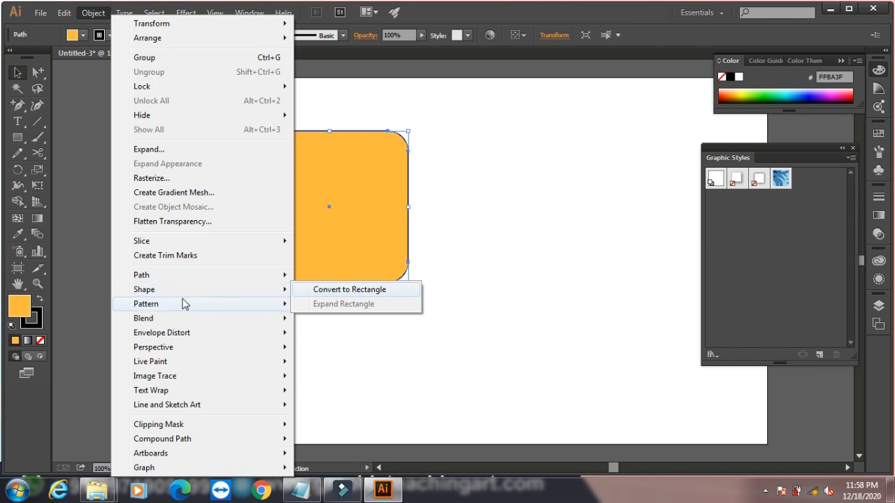
{"action": "mouse_move", "coordinate": [149, 306]}
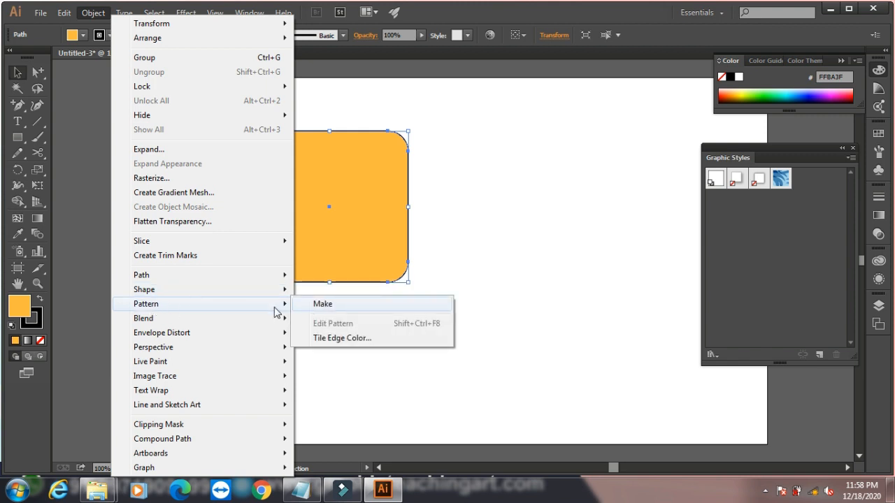
{"action": "left_click", "coordinate": [16, 76]}
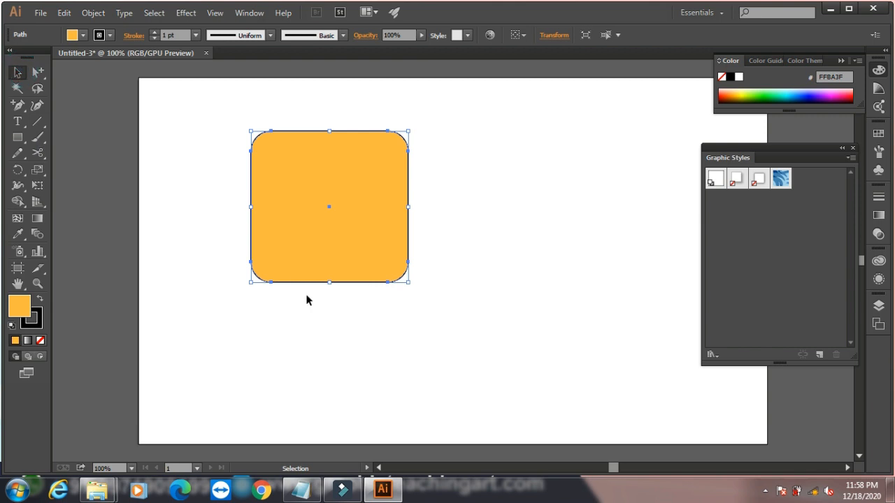
Delete the rounded square and draw a tall, narrow vertical bar with orange fill and no stroke near the artboard's left side
{"action": "key", "text": "Delete"}
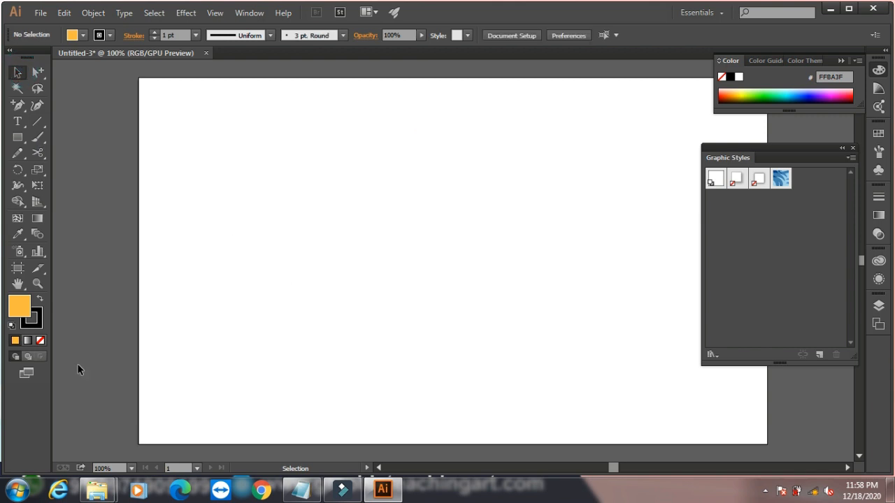
{"action": "left_click", "coordinate": [33, 320]}
{"action": "left_click", "coordinate": [40, 341]}
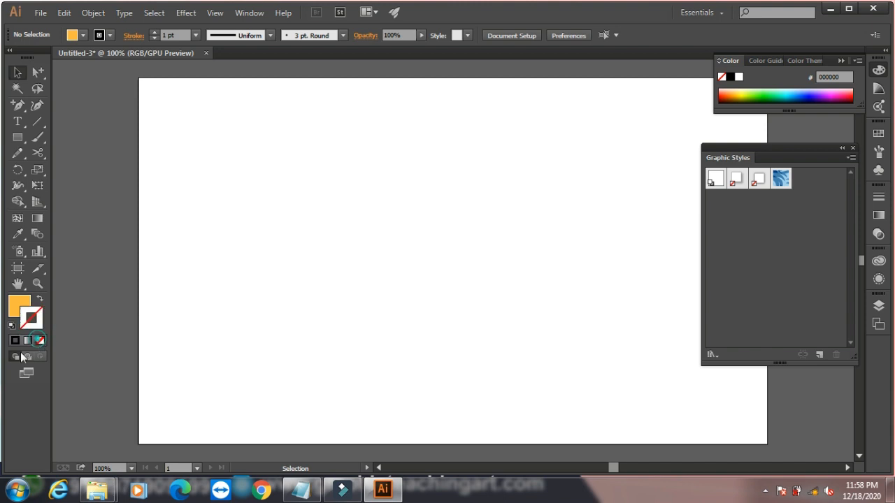
{"action": "left_click", "coordinate": [17, 307]}
{"action": "left_click", "coordinate": [23, 136]}
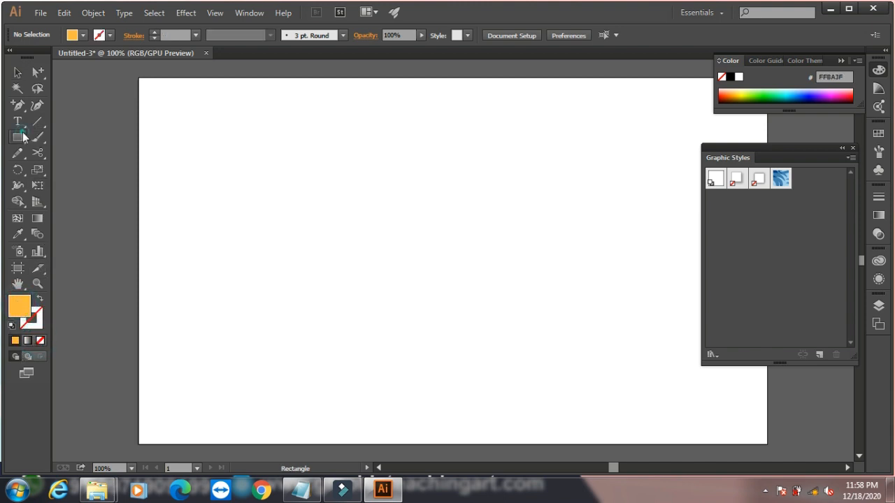
{"action": "left_click_drag", "start_coordinate": [187, 140], "coordinate": [194, 320]}
{"action": "left_click", "coordinate": [18, 72]}
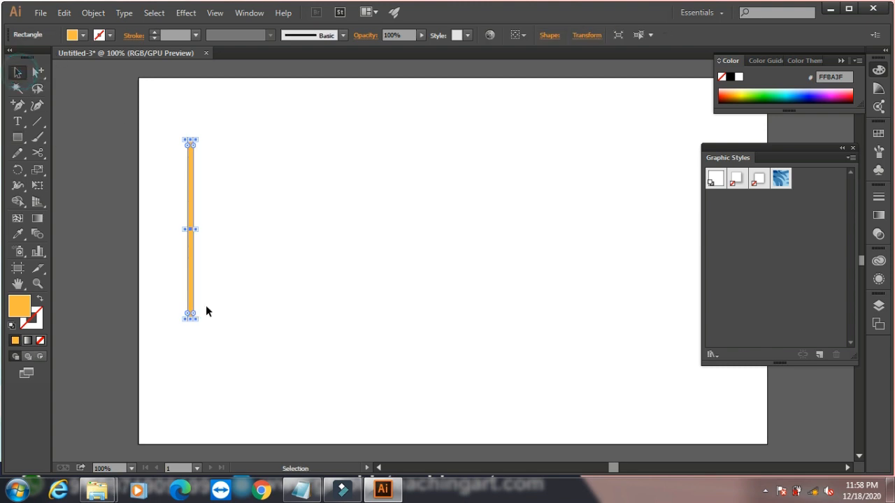
Duplicate the vertical bar in place and nudge the copy to the right, leaving a gap between two parallel bars
{"action": "key", "text": "ctrl+f"}
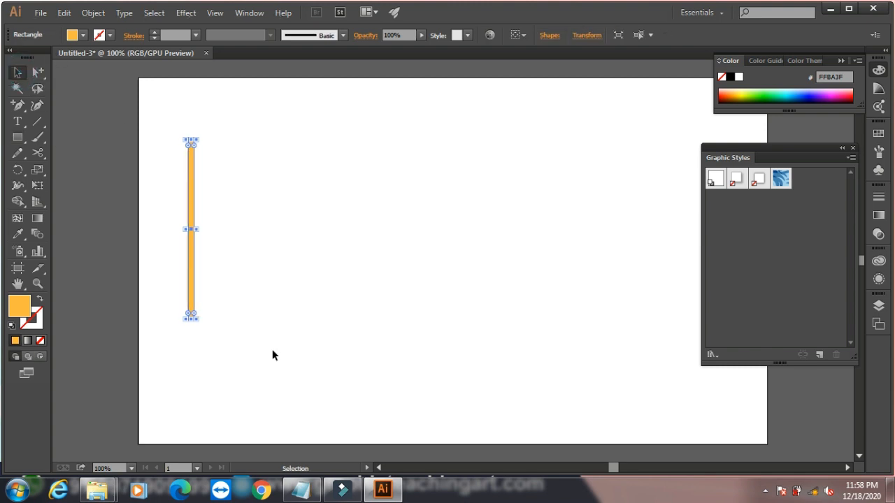
{"action": "key", "text": "shift+Right"}
{"action": "key", "text": "shift+Right"}
{"action": "key", "text": "shift+Right"}
{"action": "key", "text": "shift+Right"}
{"action": "key", "text": "shift+Right"}
{"action": "key", "text": "shift+Right"}
{"action": "key", "text": "shift+Right"}
{"action": "key", "text": "shift+Right"}
{"action": "key", "text": "shift+Right"}
{"action": "key", "text": "shift+Right"}
{"action": "key", "text": "shift+Right"}
{"action": "key", "text": "shift+Right"}
{"action": "key", "text": "shift+Right"}
{"action": "key", "text": "shift+Right"}
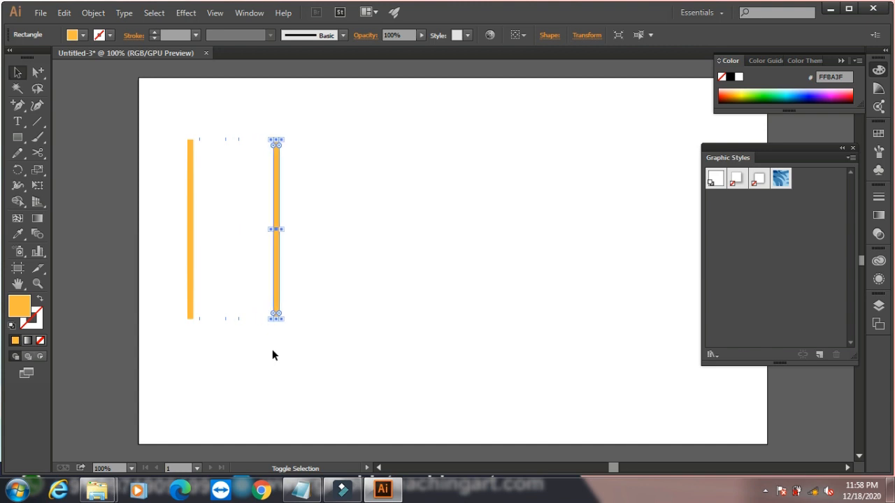
{"action": "key", "text": "shift+Left"}
{"action": "key", "text": "shift+Left"}
{"action": "key", "text": "shift+Left"}
{"action": "key", "text": "shift+Left"}
{"action": "key", "text": "shift+Left"}
{"action": "key", "text": "shift+Left"}
{"action": "key", "text": "shift+Left"}
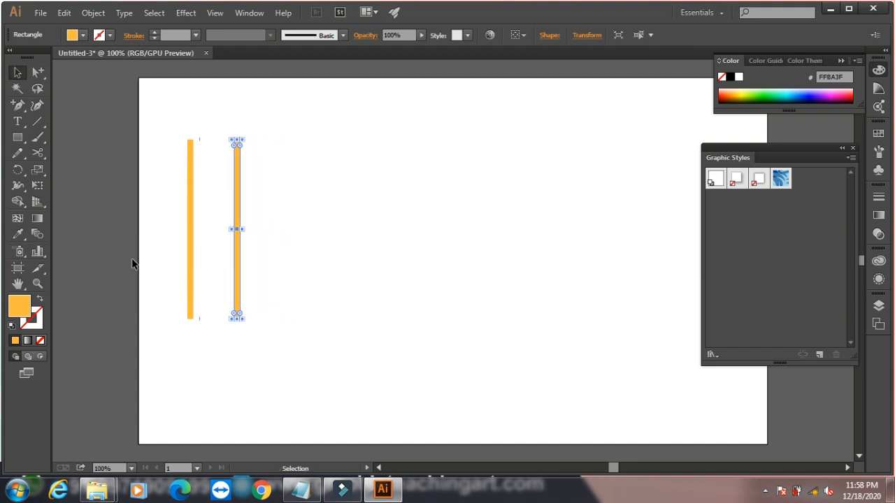
Draw a small square to the right of the bars and rotate it 45° into a diamond
{"action": "left_click_drag", "start_coordinate": [17, 137], "coordinate": [63, 138]}
{"action": "left_click_drag", "start_coordinate": [328, 184], "coordinate": [371, 231]}
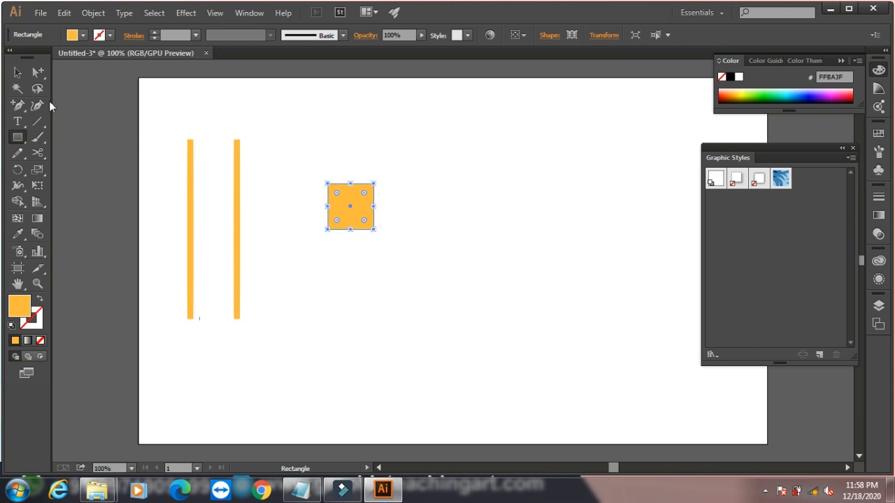
{"action": "left_click", "coordinate": [18, 74]}
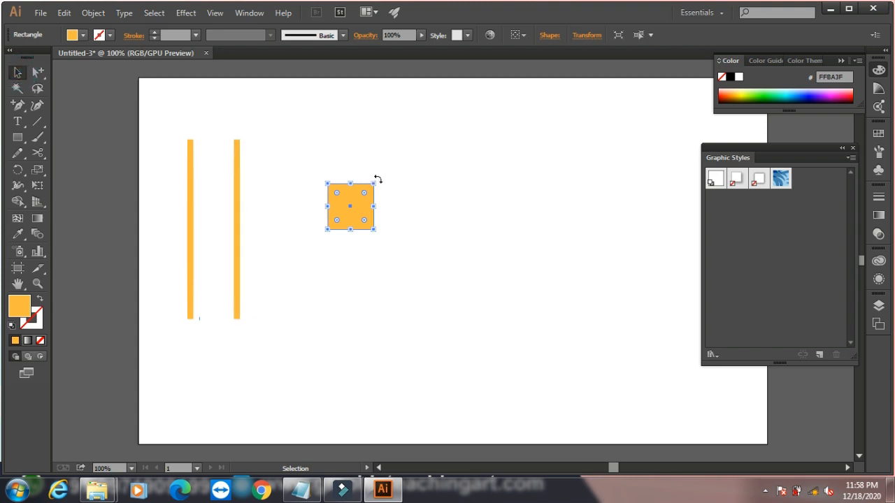
{"action": "left_click_drag", "start_coordinate": [378, 179], "coordinate": [395, 207]}
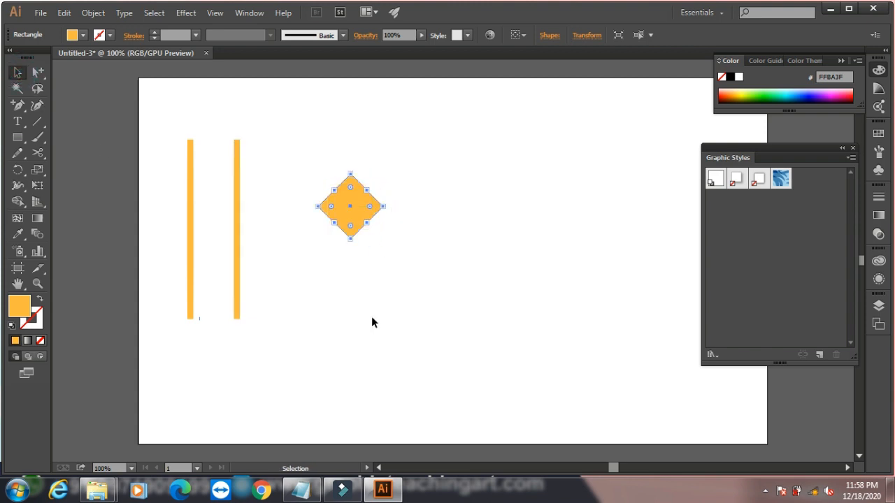
Change the diamond's fill to the darker orange DD8D0E
{"action": "double_click", "coordinate": [20, 306]}
{"action": "left_click", "coordinate": [290, 286]}
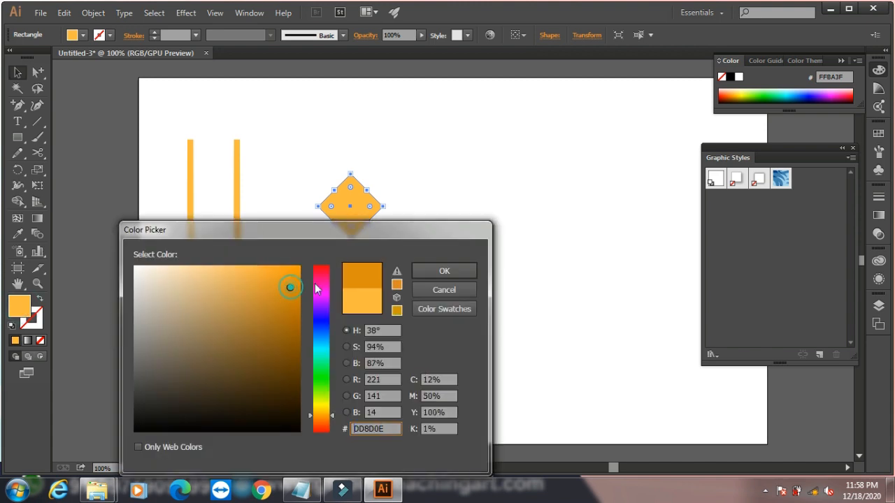
{"action": "left_click", "coordinate": [427, 267]}
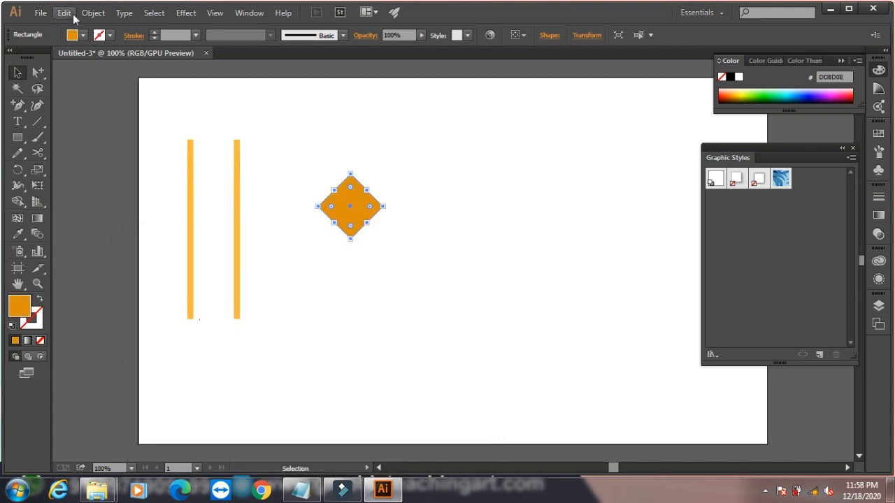
Copy the diamond, paste it in front, and scale the copy down about its centre with Free Transform
{"action": "left_click", "coordinate": [64, 13]}
{"action": "left_click", "coordinate": [101, 77]}
{"action": "left_click", "coordinate": [65, 13]}
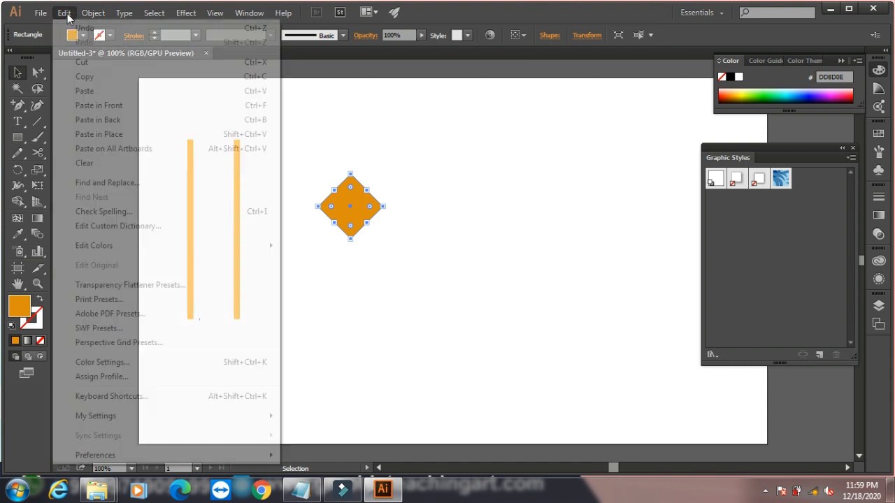
{"action": "left_click", "coordinate": [130, 108]}
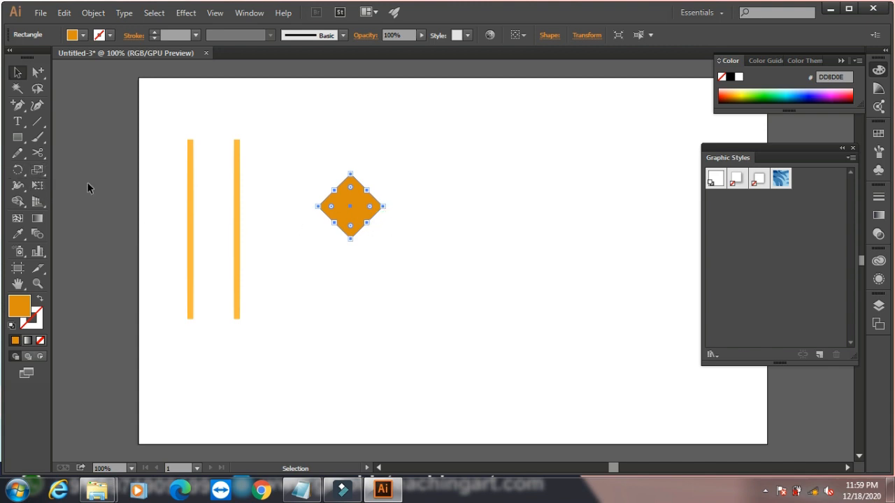
{"action": "left_click", "coordinate": [37, 185]}
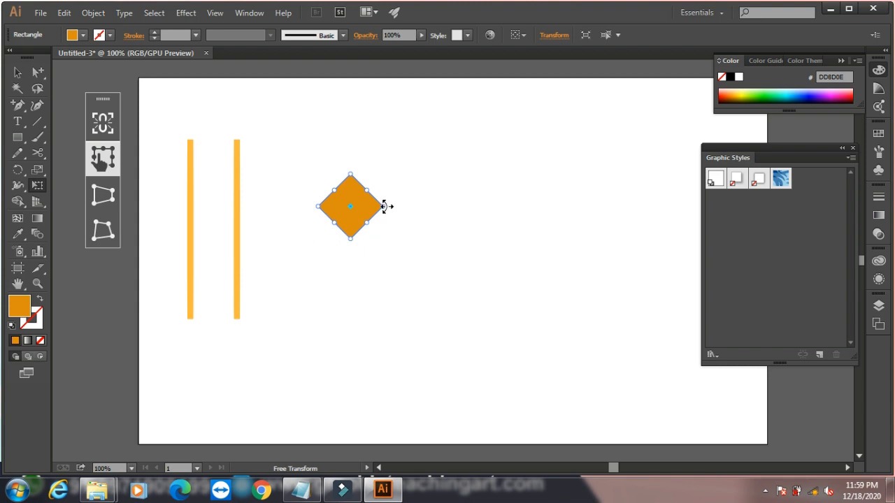
{"action": "left_click_drag", "start_coordinate": [384, 207], "coordinate": [374, 205]}
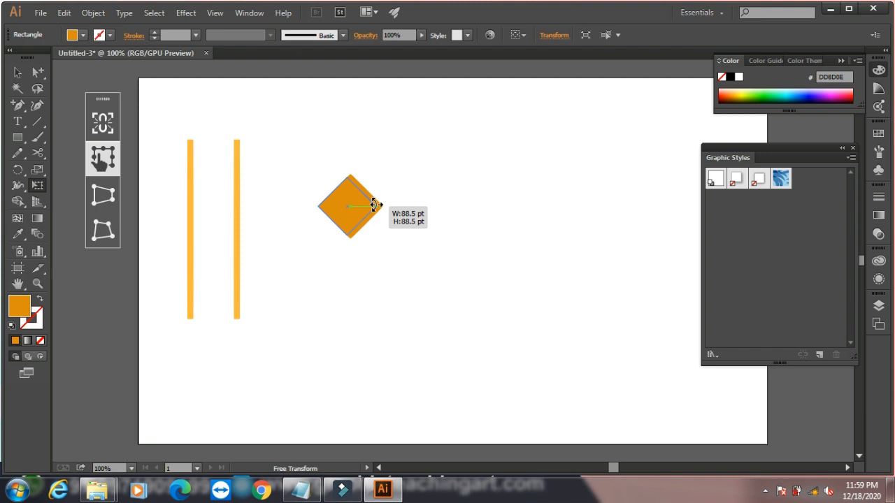
{"action": "left_click_drag", "start_coordinate": [374, 204], "coordinate": [371, 204]}
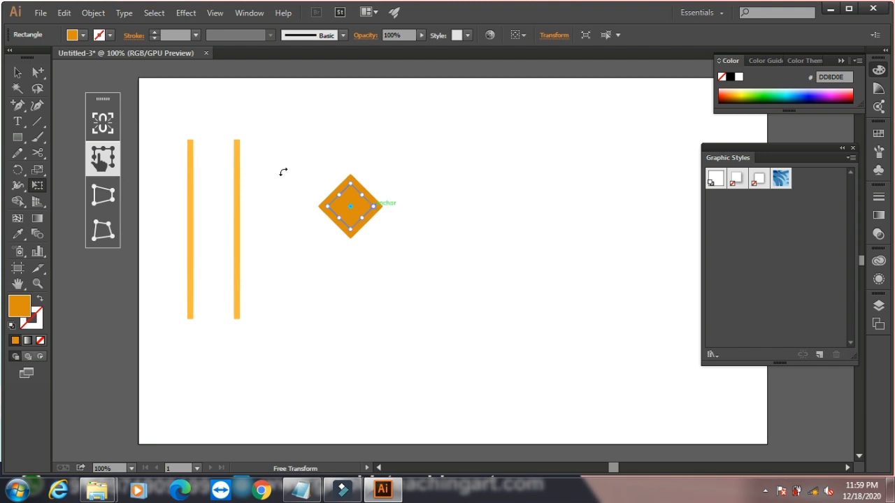
Change the inner diamond's fill to the pale orange F4D09A
{"action": "double_click", "coordinate": [16, 307]}
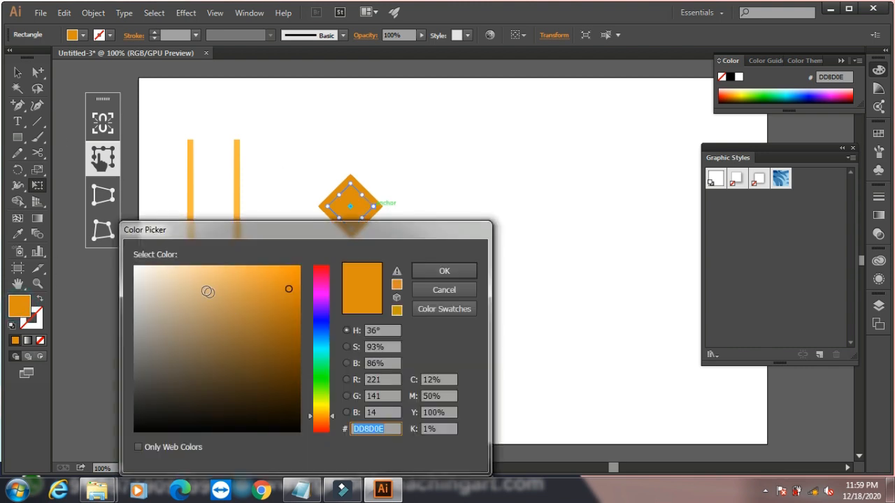
{"action": "left_click", "coordinate": [195, 272]}
{"action": "left_click", "coordinate": [455, 269]}
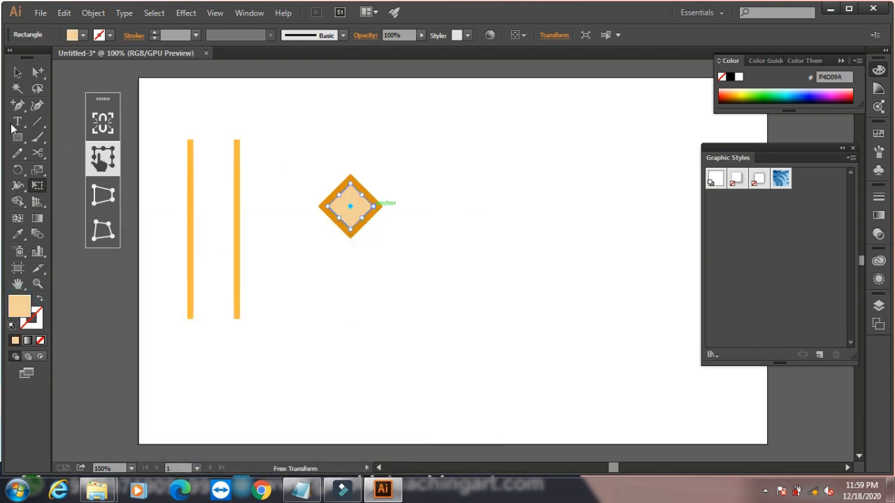
Select both the outer and inner diamonds and group them
{"action": "left_click", "coordinate": [17, 72]}
{"action": "left_click", "coordinate": [355, 135]}
{"action": "left_click_drag", "start_coordinate": [291, 148], "coordinate": [417, 279]}
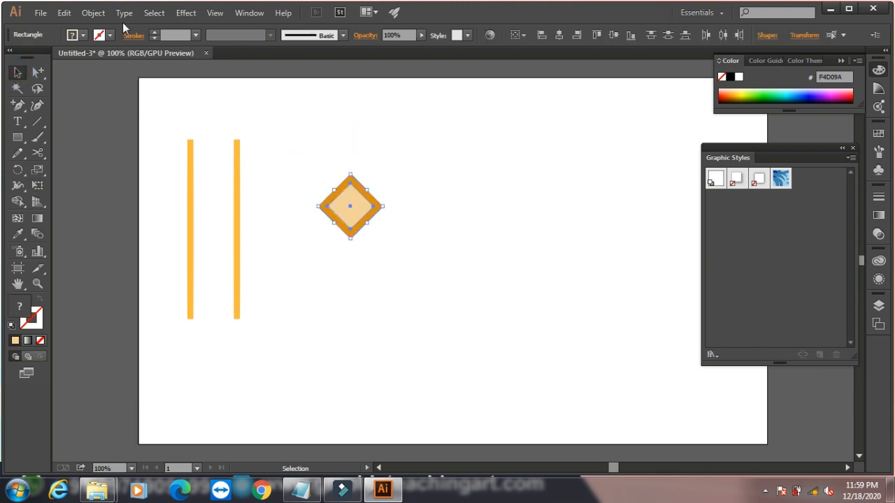
{"action": "left_click", "coordinate": [93, 12]}
{"action": "left_click", "coordinate": [160, 57]}
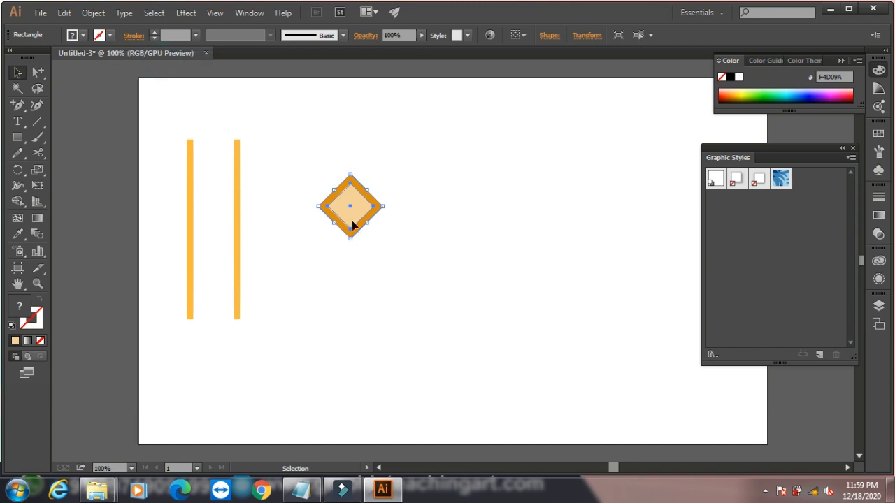
Move the grouped diamond onto the upper ends of the two vertical bars and nudge it until it is centred between them
{"action": "left_click_drag", "start_coordinate": [362, 214], "coordinate": [222, 175]}
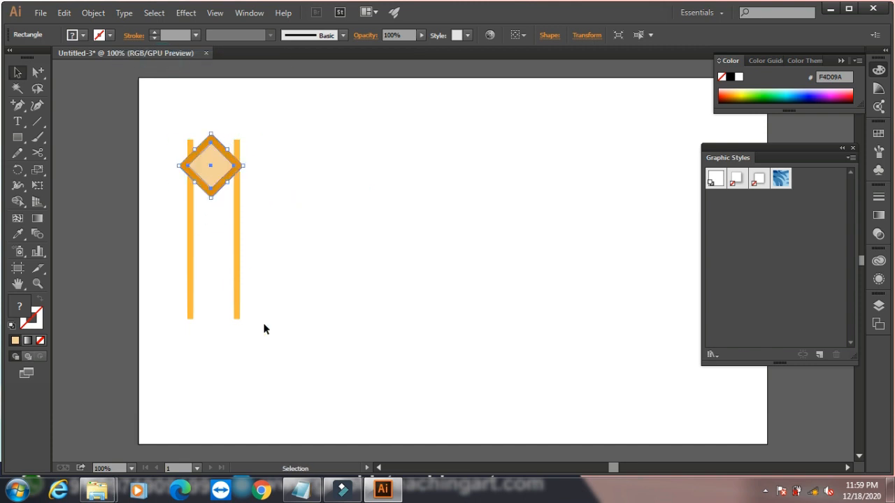
{"action": "key", "text": "Right"}
{"action": "key", "text": "Right"}
{"action": "key", "text": "Right"}
{"action": "key", "text": "Right"}
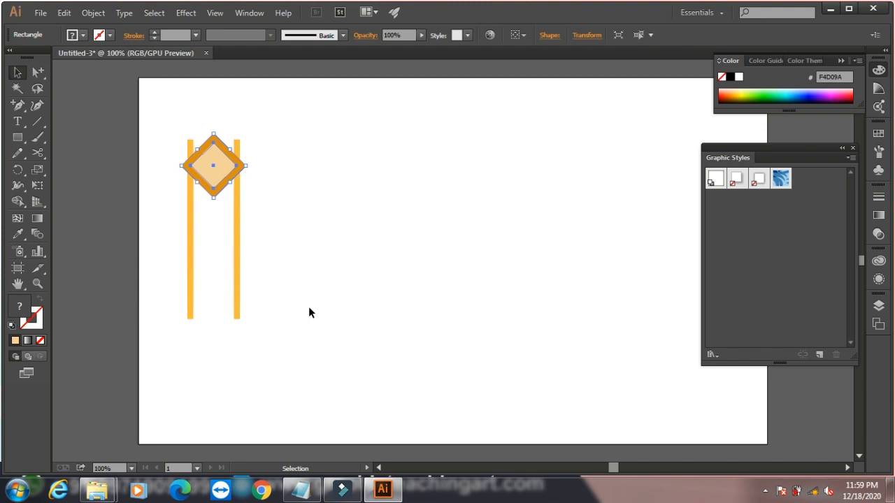
{"action": "key", "text": "Right"}
{"action": "key", "text": "Down"}
Duplicate the diamond group straight down the bars and nudge the copy to leave a small gap below the original
{"action": "key", "text": "alt+shift+Down"}
{"action": "key", "text": "shift+Down"}
{"action": "key", "text": "shift+Down"}
{"action": "key", "text": "shift+Down"}
{"action": "key", "text": "shift+Down"}
{"action": "key", "text": "shift+Down"}
{"action": "key", "text": "shift+Down"}
{"action": "key", "text": "shift+Down"}
{"action": "key", "text": "shift+Down"}
{"action": "key", "text": "shift+Down"}
{"action": "key", "text": "shift+Down"}
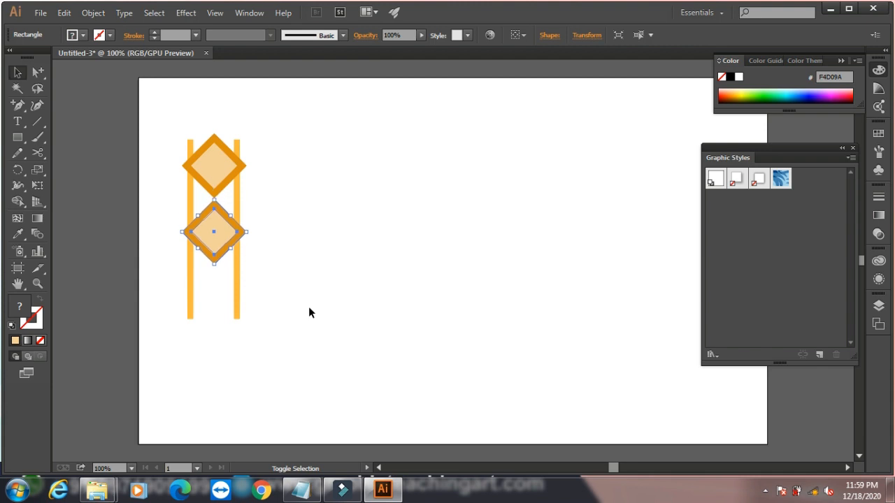
{"action": "key", "text": "Up"}
{"action": "key", "text": "Up"}
{"action": "key", "text": "Up"}
{"action": "key", "text": "Up"}
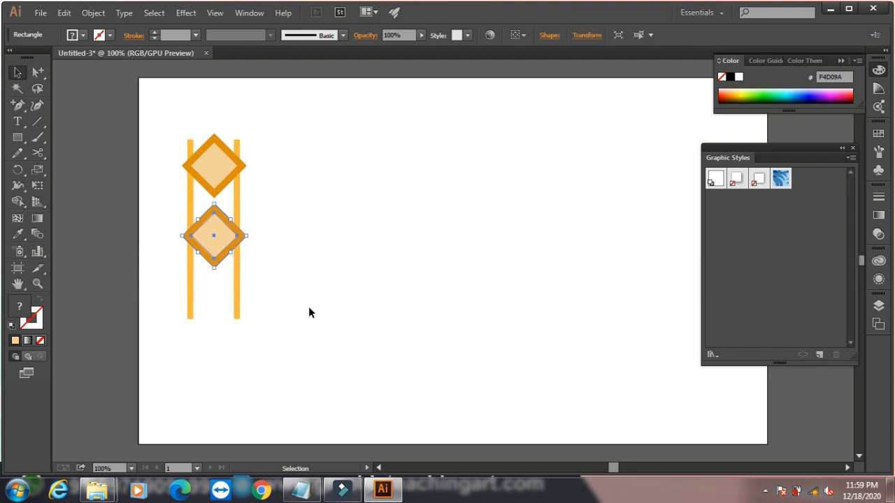
Add a third diamond group at the lower ends of the bars by duplicating the middle one downward with the same gap
{"action": "key", "text": "Down"}
{"action": "key", "text": "shift+Down"}
{"action": "key", "text": "shift+Down"}
{"action": "key", "text": "shift+Down"}
{"action": "key", "text": "shift+Down"}
{"action": "key", "text": "shift+Down"}
{"action": "key", "text": "shift+Down"}
{"action": "key", "text": "shift+Down"}
{"action": "key", "text": "shift+Down"}
{"action": "key", "text": "shift+Down"}
{"action": "key", "text": "shift+Down"}
{"action": "key", "text": "shift+Down"}
{"action": "key", "text": "Up"}
{"action": "key", "text": "Up"}
{"action": "key", "text": "Up"}
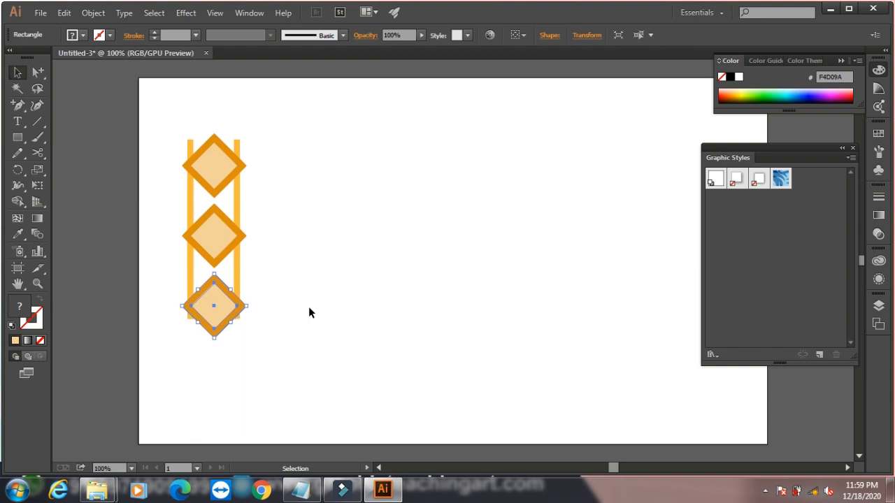
Shorten both vertical bars so they run from the centre of the uppermost diamond to the centre of the lowest one
{"action": "left_click", "coordinate": [236, 144]}
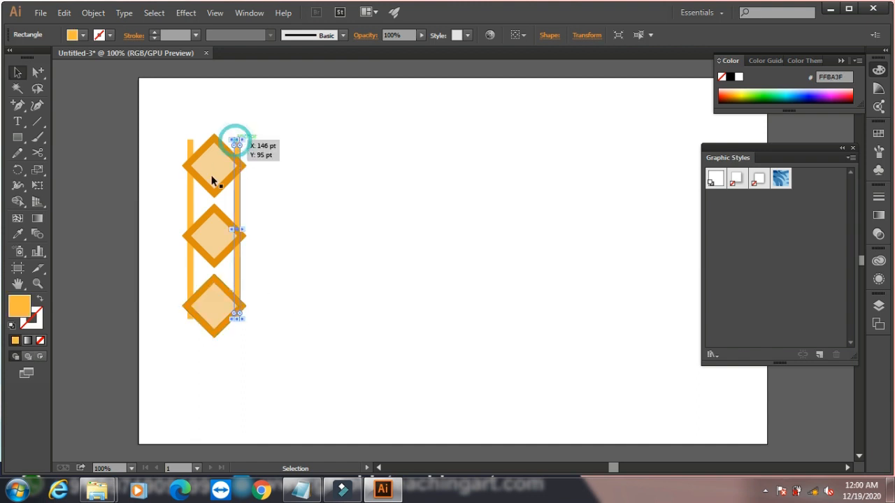
{"action": "left_click", "coordinate": [187, 145], "text": "shift"}
{"action": "left_click_drag", "start_coordinate": [214, 137], "coordinate": [215, 166]}
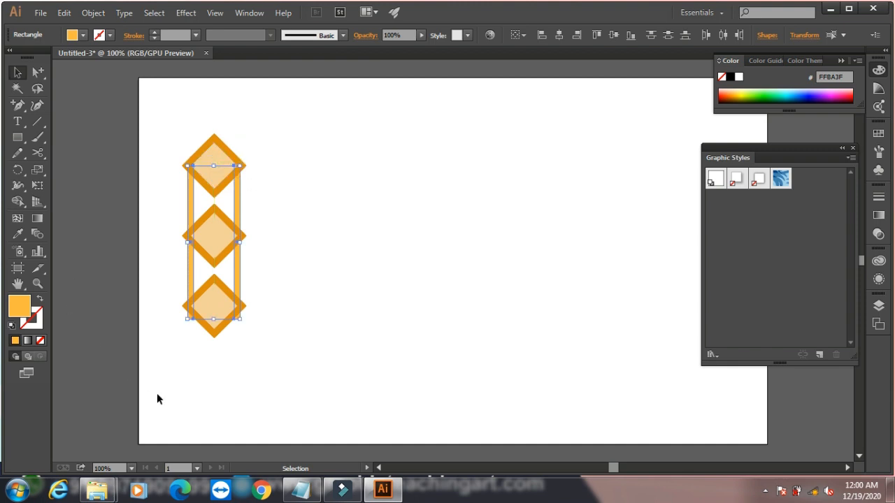
{"action": "left_click_drag", "start_coordinate": [215, 320], "coordinate": [215, 308]}
{"action": "left_click", "coordinate": [312, 279]}
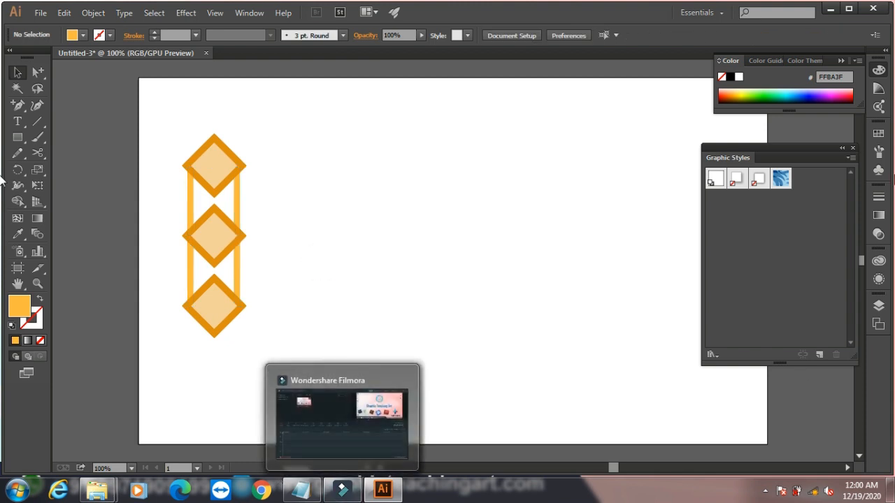
View the keyboard and mouse image from the desktop in Windows Photo Viewer and return to Illustrator
{"action": "left_click", "coordinate": [830, 9]}
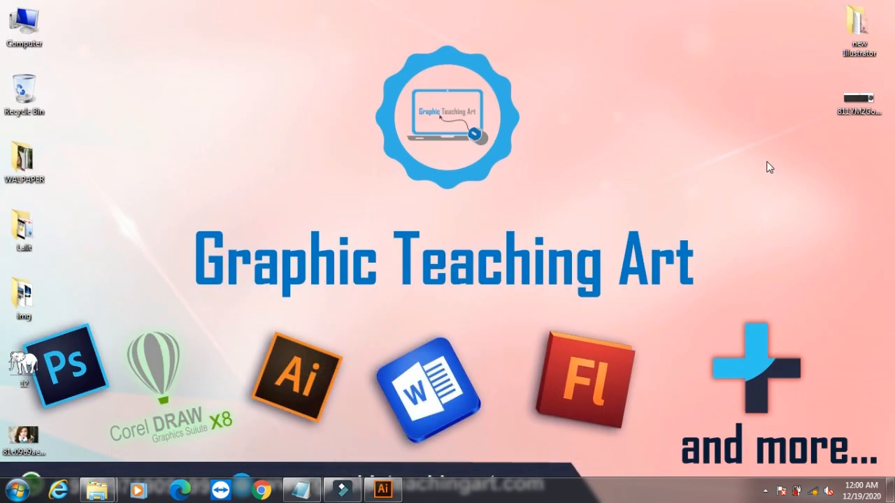
{"action": "right_click", "coordinate": [864, 107]}
{"action": "left_click", "coordinate": [866, 112]}
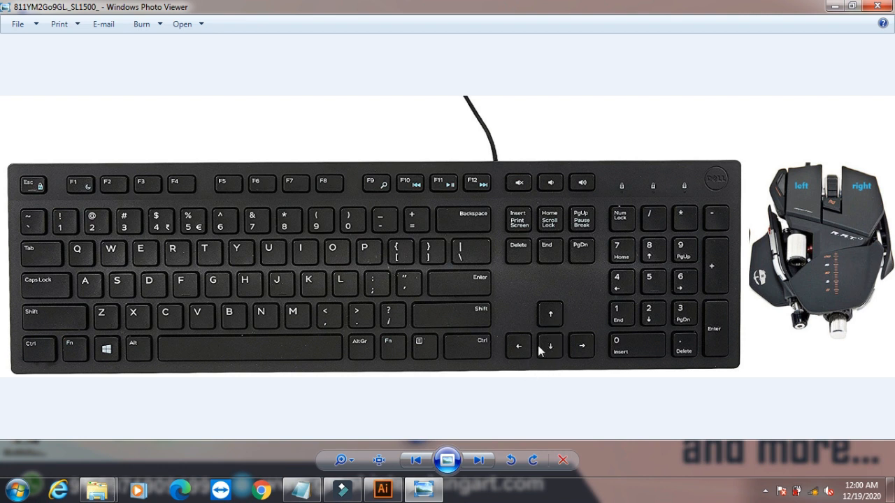
{"action": "left_click", "coordinate": [832, 6]}
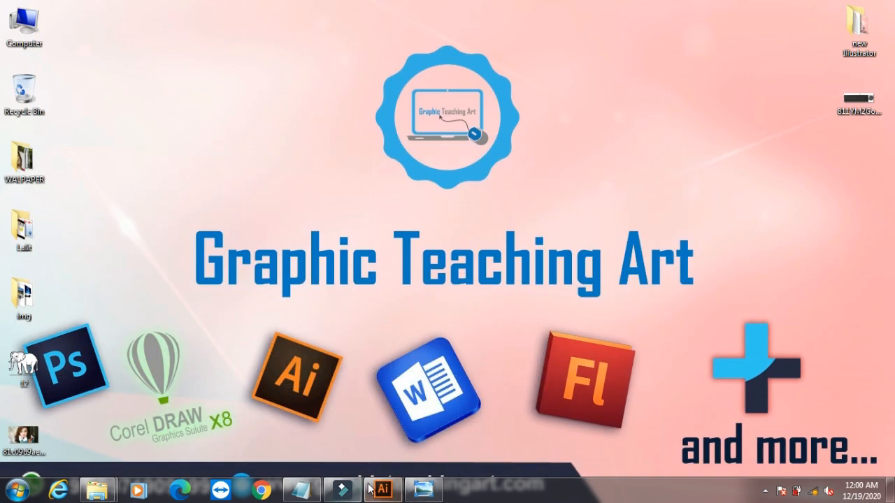
{"action": "left_click", "coordinate": [402, 494]}
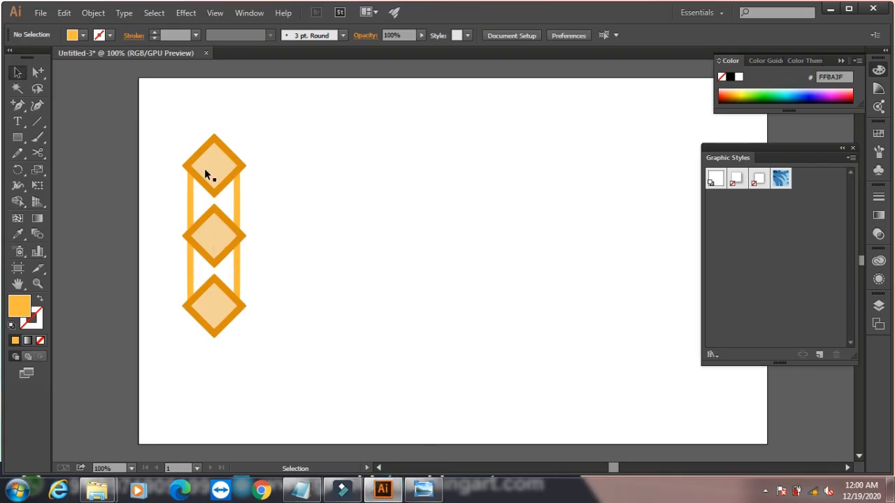
Move the whole bar-and-diamond design to the middle of the artboard and make a new pattern from it
{"action": "left_click_drag", "start_coordinate": [164, 115], "coordinate": [285, 342]}
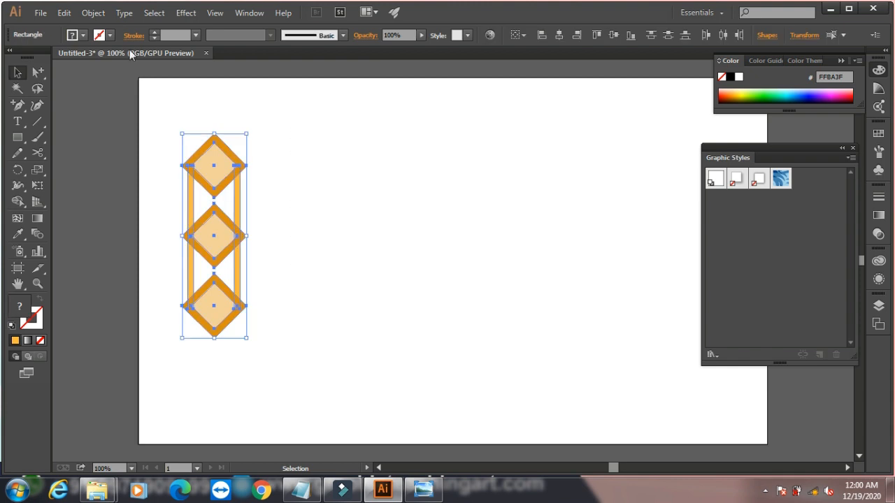
{"action": "left_click_drag", "start_coordinate": [216, 158], "coordinate": [426, 166]}
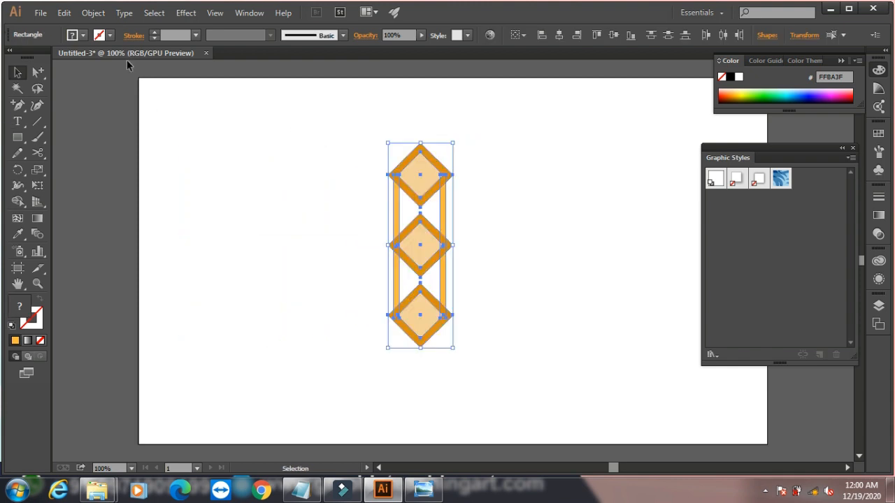
{"action": "left_click", "coordinate": [94, 16]}
{"action": "mouse_move", "coordinate": [176, 309]}
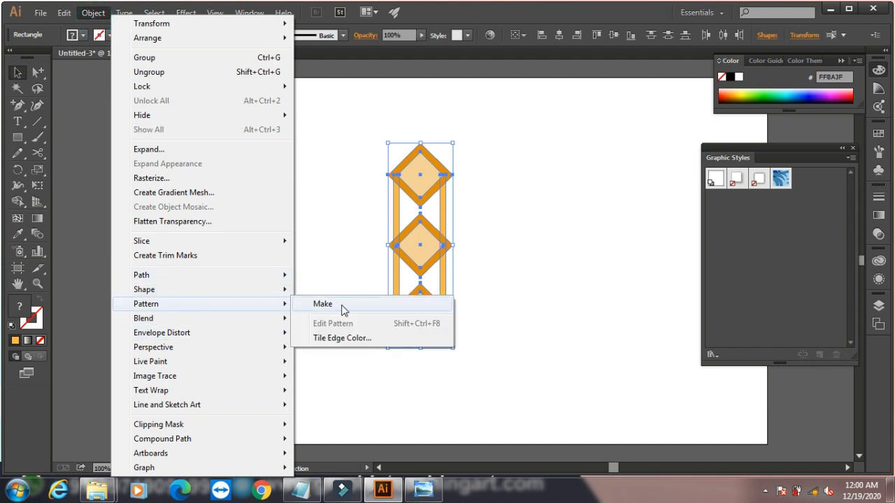
{"action": "left_click", "coordinate": [322, 304]}
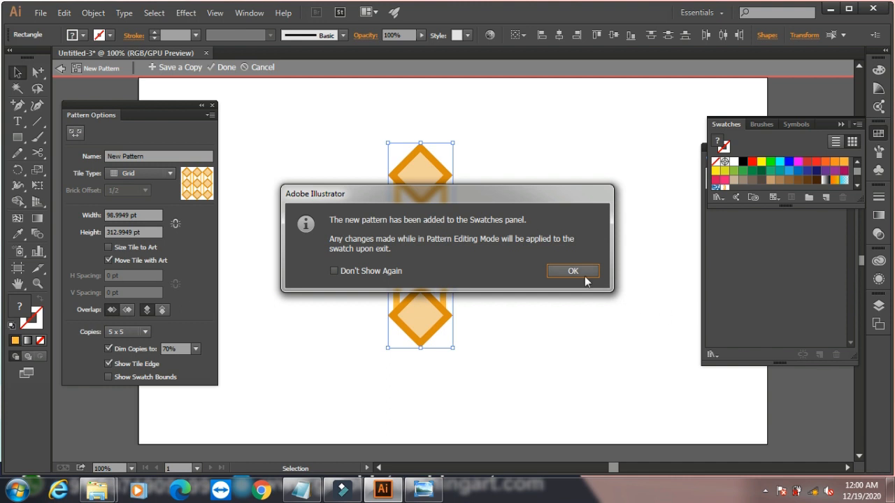
{"action": "left_click", "coordinate": [585, 277]}
{"action": "left_click", "coordinate": [566, 299]}
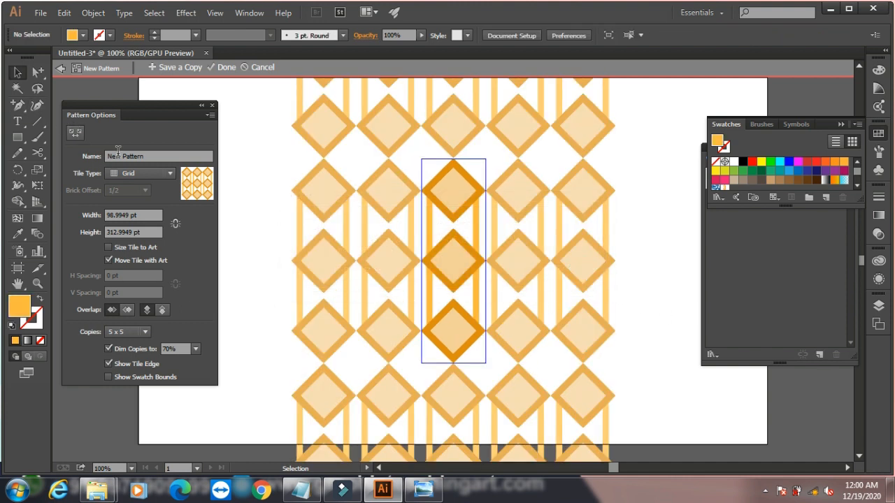
Rename the new pattern with a person's first name
{"action": "left_click", "coordinate": [160, 153]}
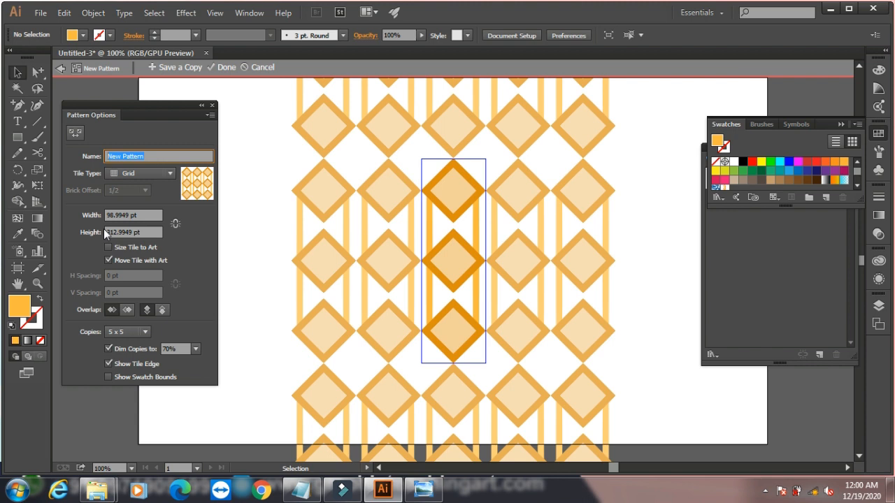
{"action": "type", "text": "SUMIT"}
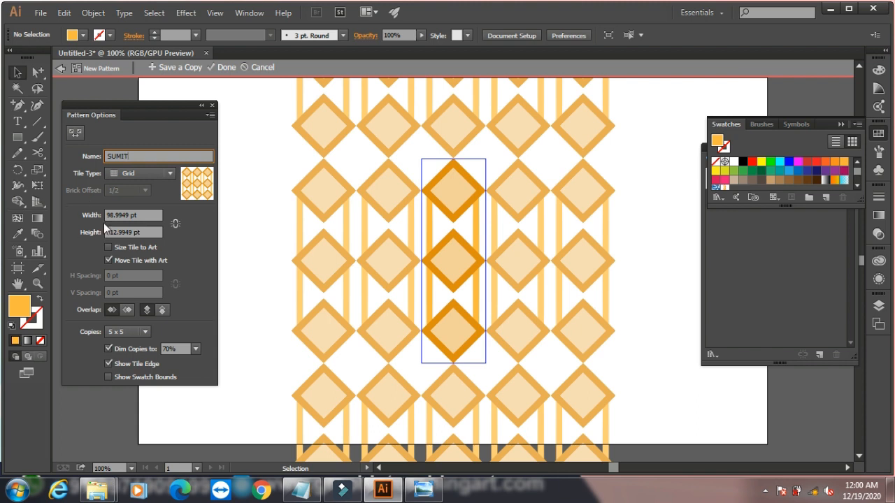
Try the Brick by Row, Brick by Column and Hex by Row tile types, and set the pattern to Hex by Column
{"action": "left_click", "coordinate": [125, 177]}
{"action": "left_click", "coordinate": [133, 202]}
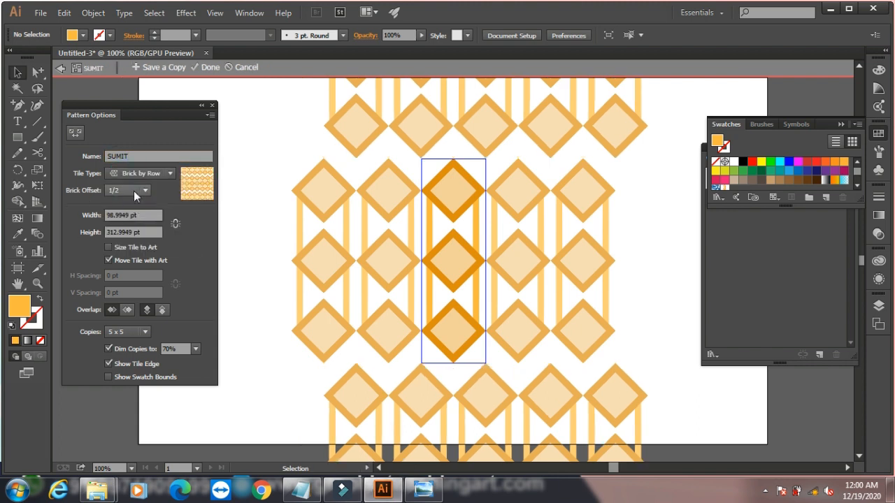
{"action": "left_click", "coordinate": [139, 172]}
{"action": "left_click", "coordinate": [133, 218]}
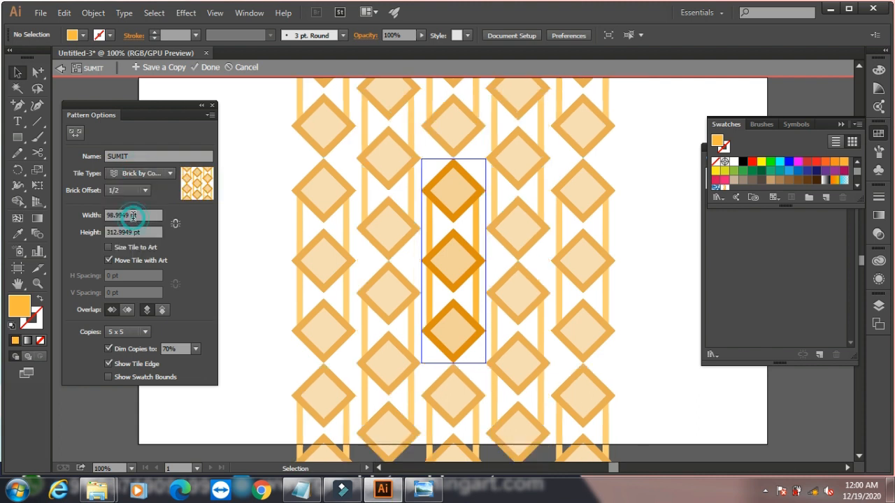
{"action": "left_click", "coordinate": [140, 173]}
{"action": "left_click", "coordinate": [139, 216]}
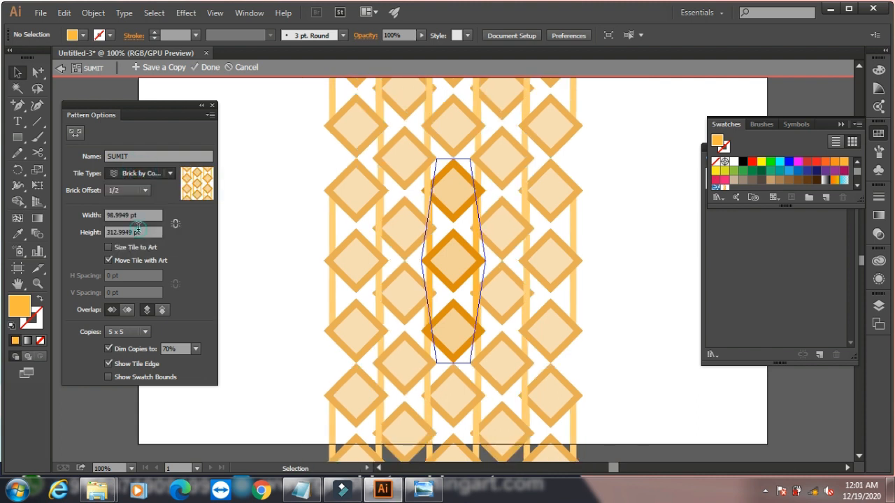
{"action": "left_click", "coordinate": [142, 177]}
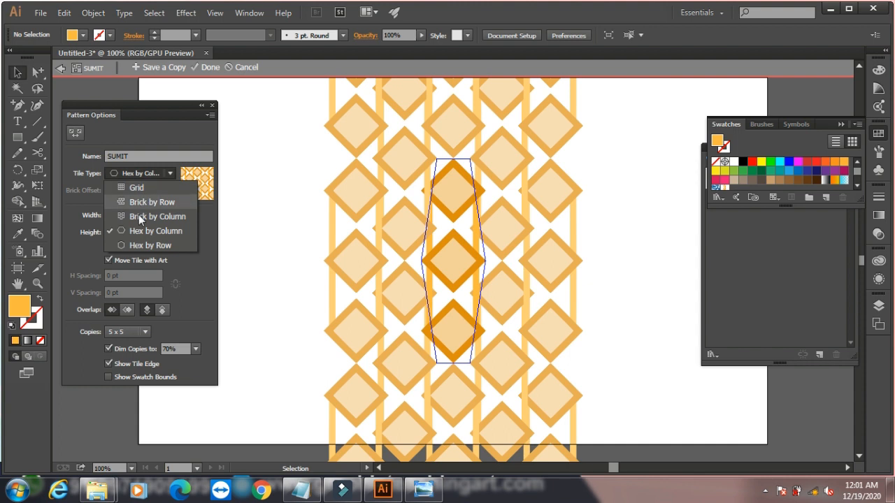
{"action": "left_click", "coordinate": [135, 245]}
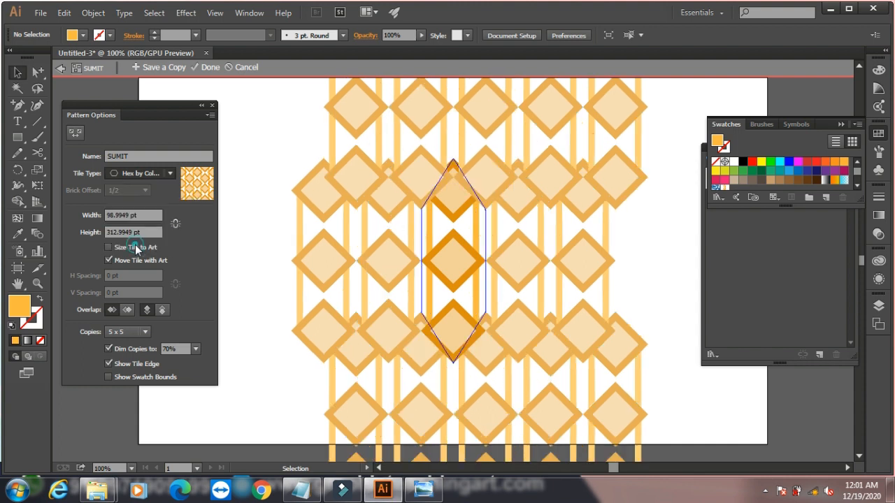
{"action": "left_click", "coordinate": [140, 173]}
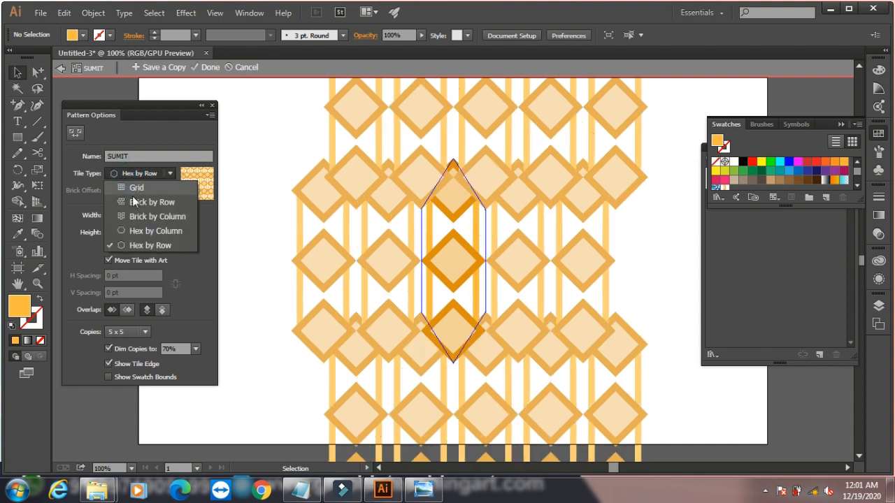
{"action": "left_click", "coordinate": [133, 229]}
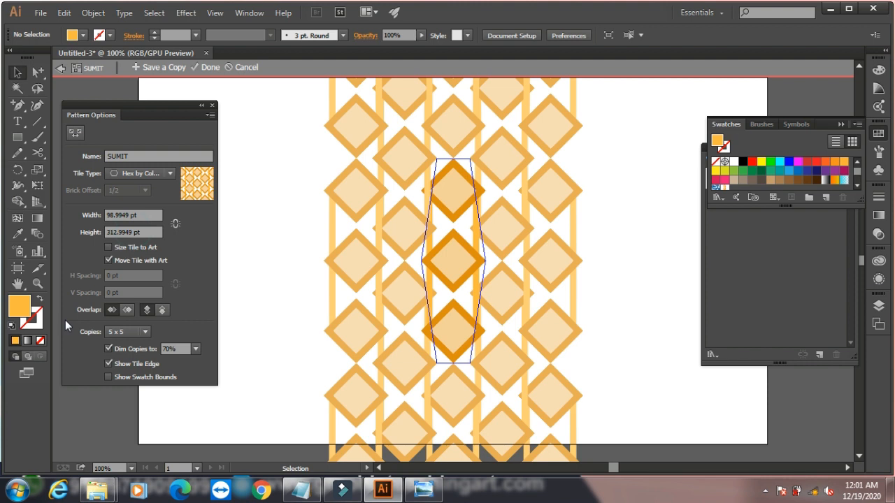
Try the Size Tile to Art option on the pattern, switch it off again, and check the tile's width and height
{"action": "left_click", "coordinate": [139, 217]}
{"action": "left_click", "coordinate": [126, 233]}
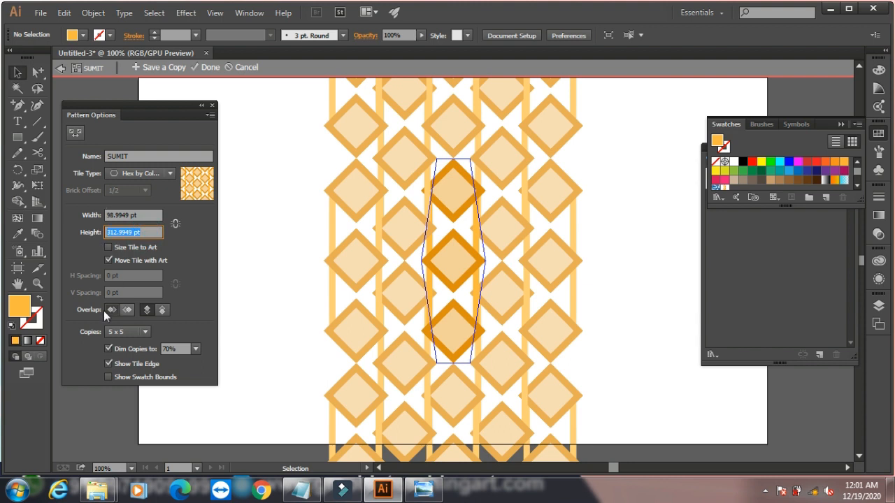
{"action": "left_click", "coordinate": [110, 249]}
{"action": "left_click", "coordinate": [109, 248]}
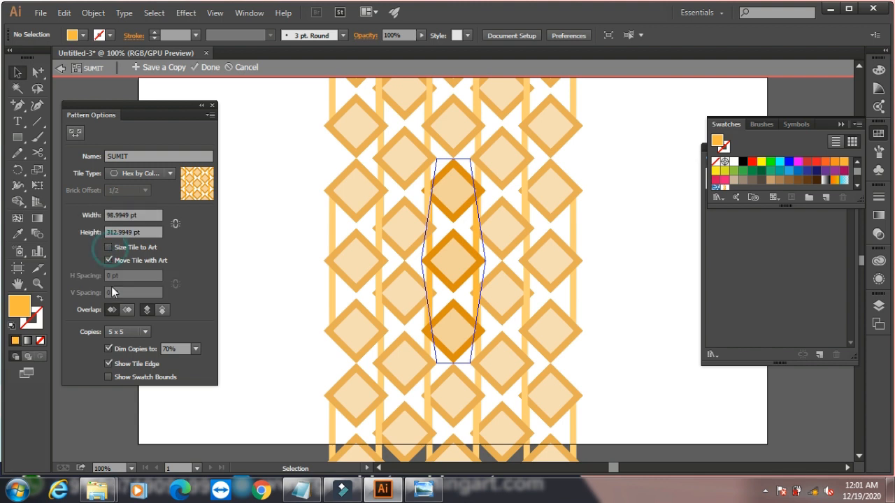
{"action": "left_click", "coordinate": [108, 248]}
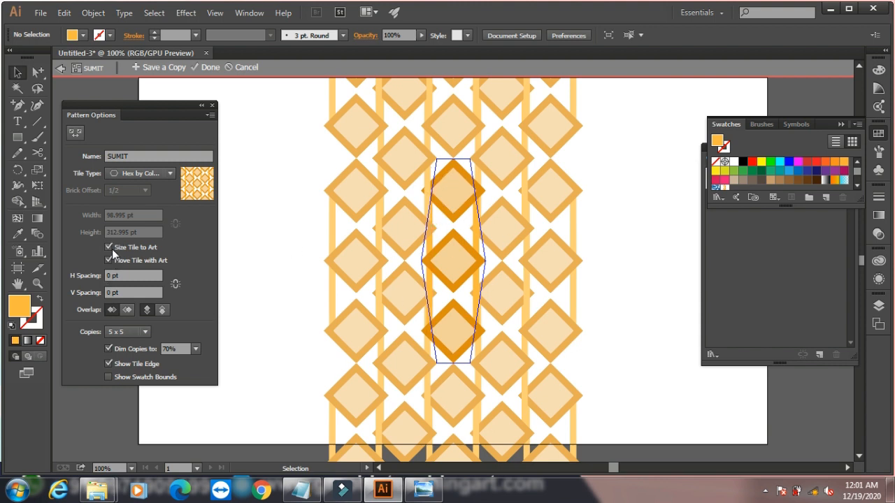
{"action": "left_click", "coordinate": [108, 248]}
{"action": "left_click", "coordinate": [144, 214]}
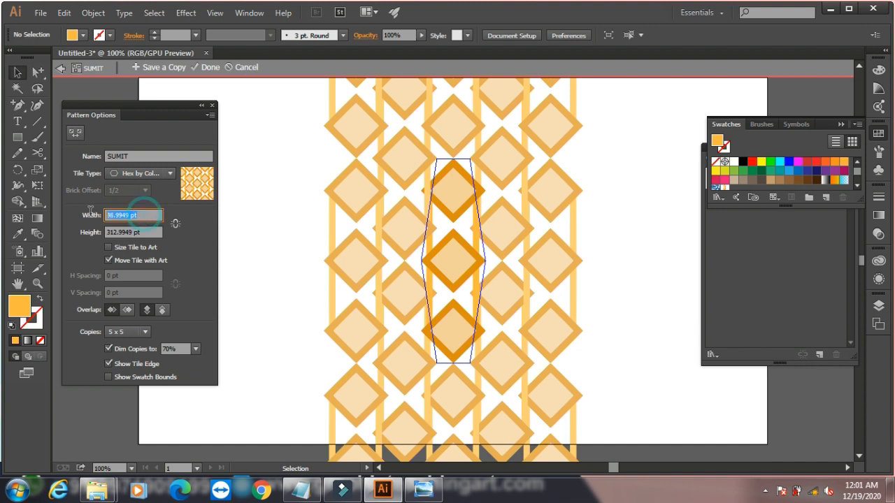
{"action": "left_click", "coordinate": [142, 232]}
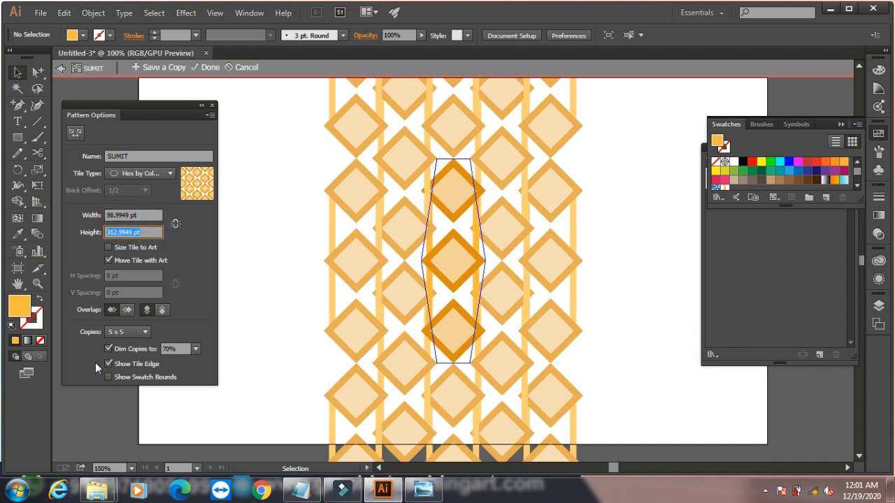
Turn on Size Tile to Art and Move Tile with Art, and set the copies to 7 x 7 after trying 1 x 1 and 3 x 3
{"action": "left_click", "coordinate": [108, 247]}
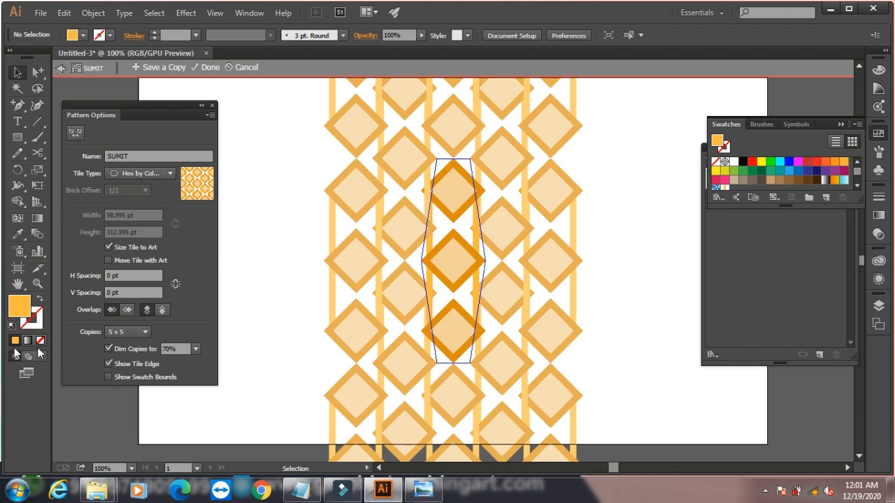
{"action": "left_click", "coordinate": [109, 261]}
{"action": "left_click", "coordinate": [124, 333]}
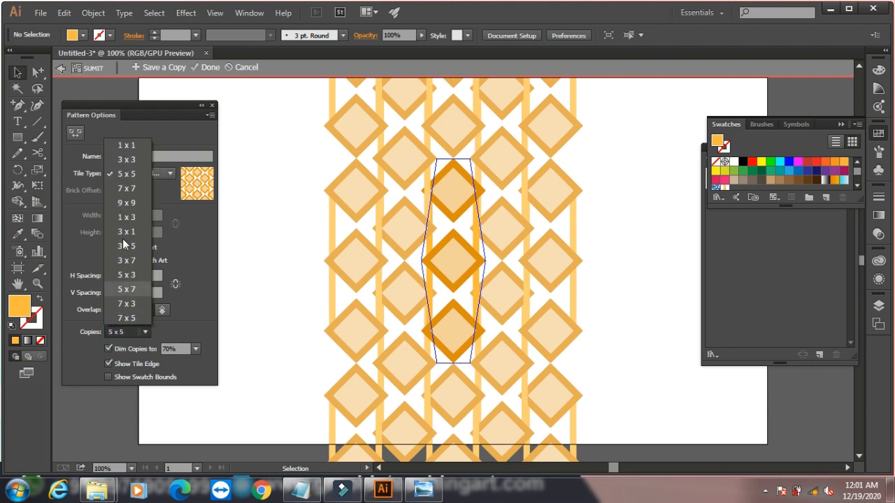
{"action": "left_click", "coordinate": [129, 145]}
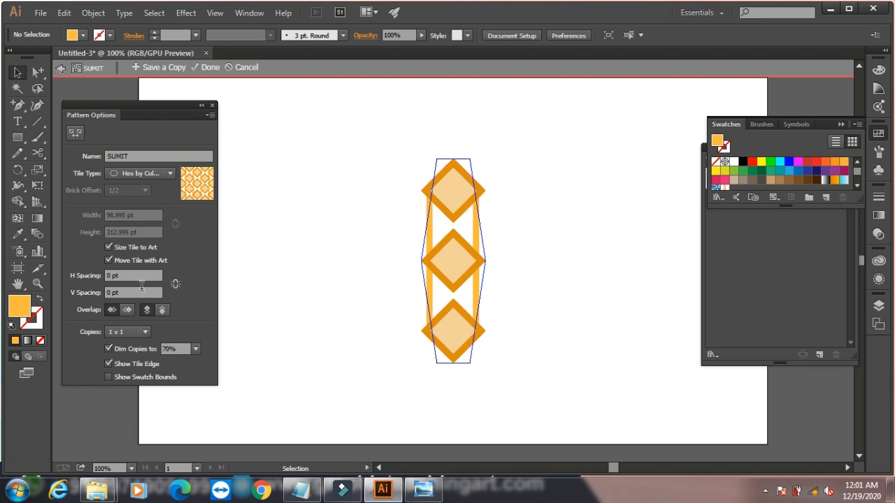
{"action": "left_click", "coordinate": [137, 334]}
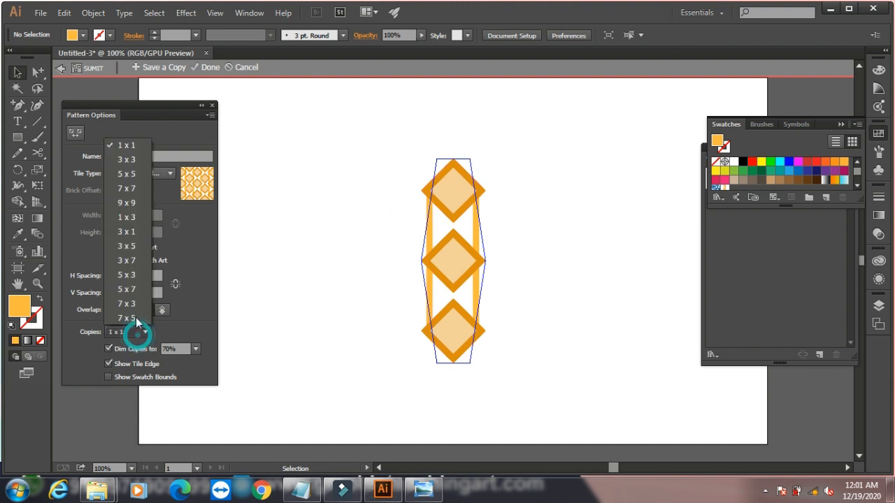
{"action": "left_click", "coordinate": [116, 155]}
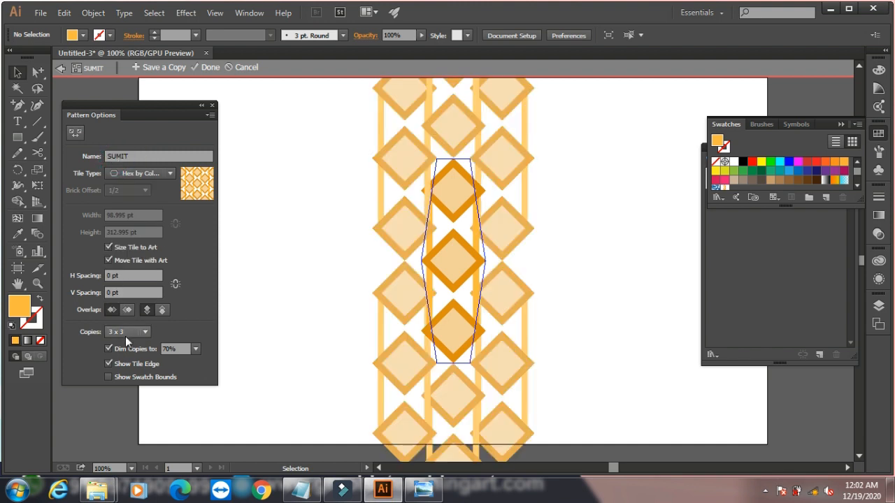
{"action": "left_click", "coordinate": [125, 335]}
{"action": "left_click", "coordinate": [133, 187]}
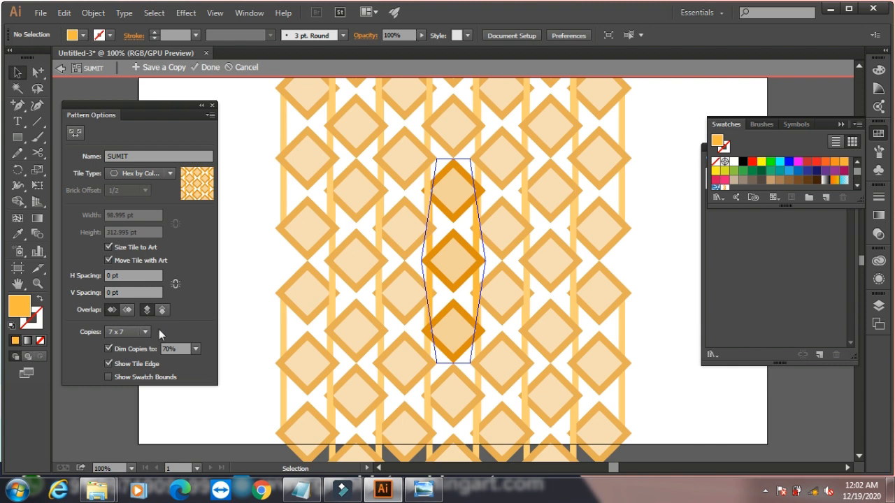
Dim the pattern's copies to 40% and close the pattern options
{"action": "left_click", "coordinate": [196, 349]}
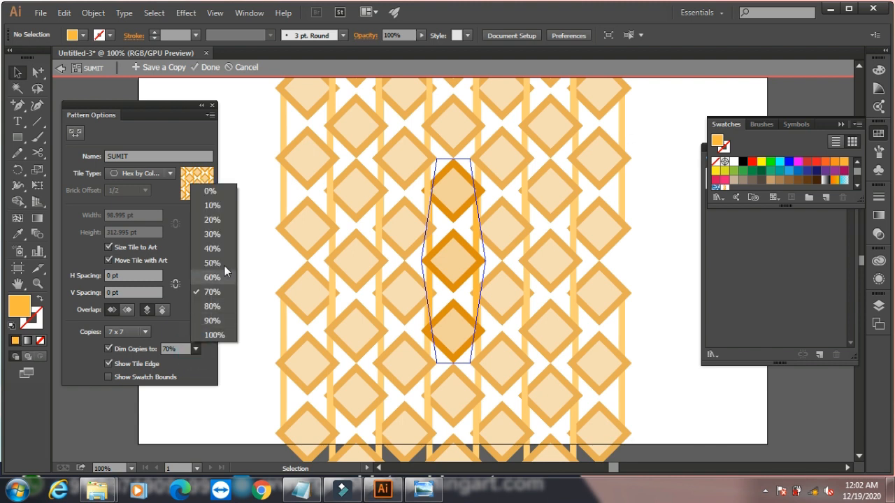
{"action": "left_click", "coordinate": [218, 247]}
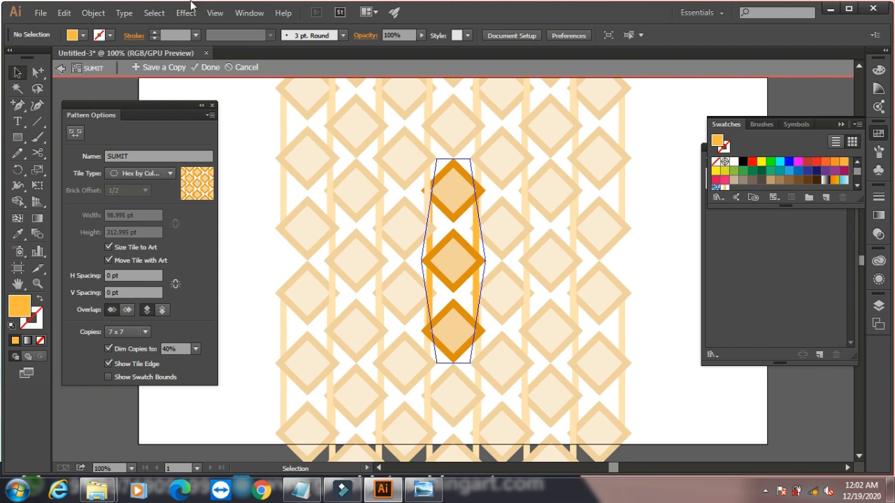
{"action": "left_click", "coordinate": [213, 105]}
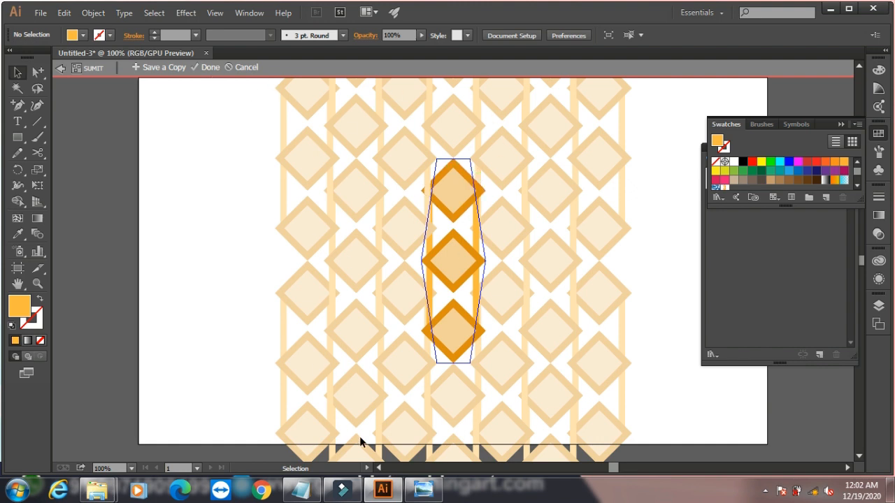
Set the pattern's tile edge color to Green, keeping it as the default
{"action": "left_click", "coordinate": [93, 12]}
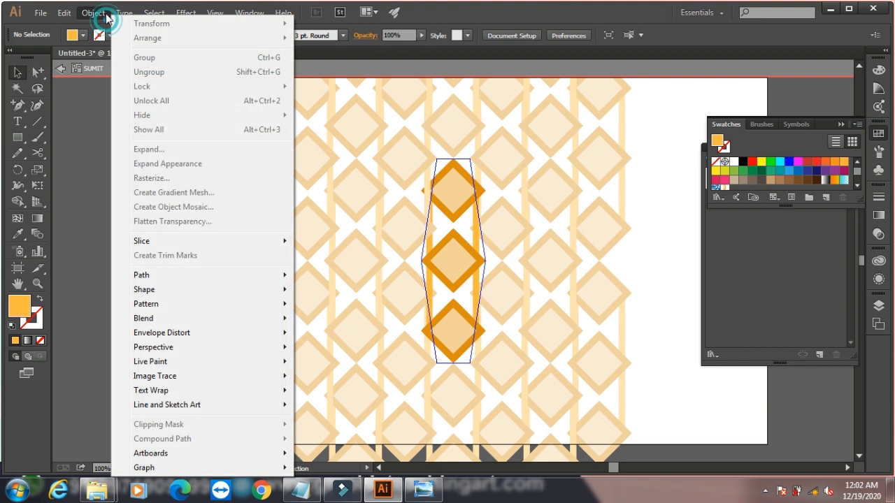
{"action": "mouse_move", "coordinate": [176, 304]}
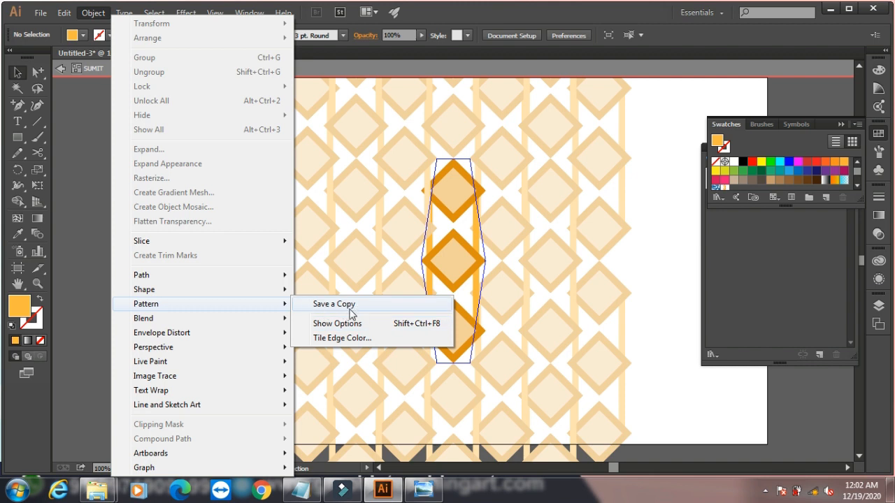
{"action": "left_click", "coordinate": [342, 346]}
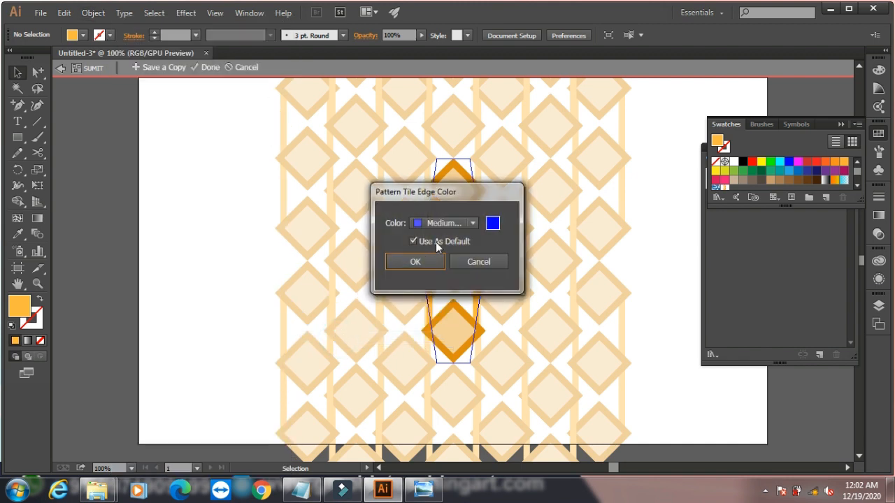
{"action": "left_click_drag", "start_coordinate": [437, 195], "coordinate": [263, 193]}
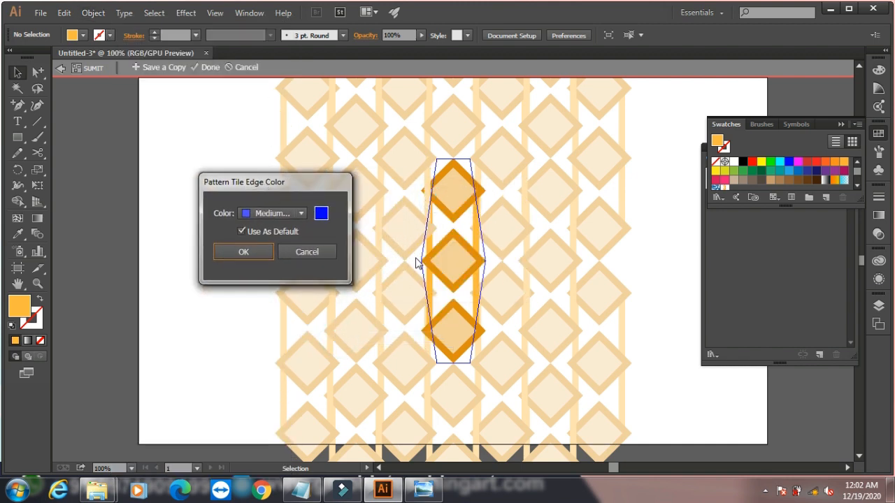
{"action": "left_click", "coordinate": [300, 214]}
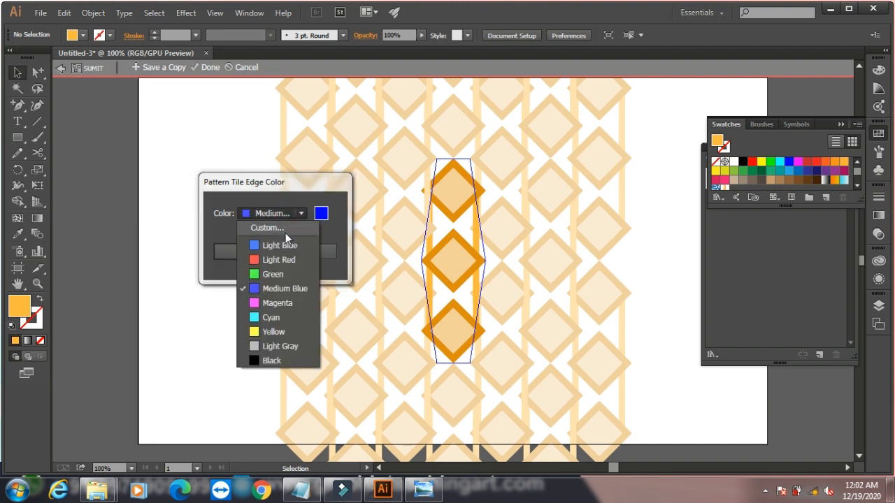
{"action": "left_click", "coordinate": [272, 274]}
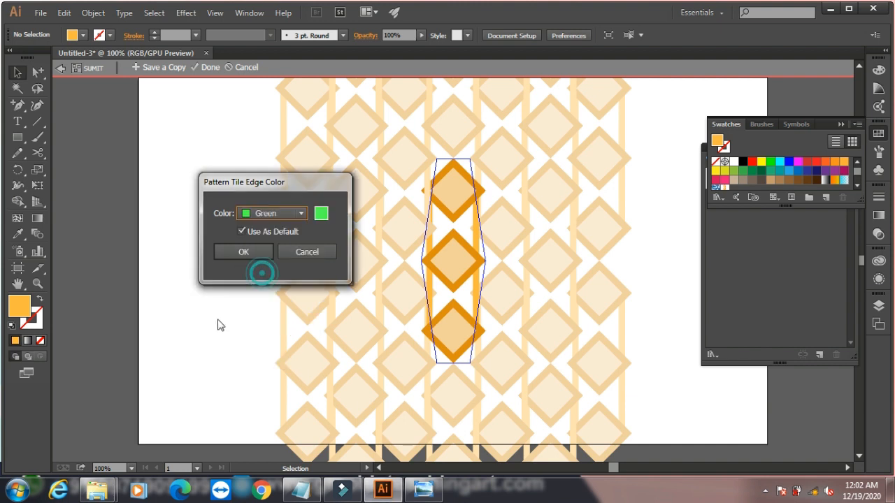
{"action": "left_click", "coordinate": [231, 252]}
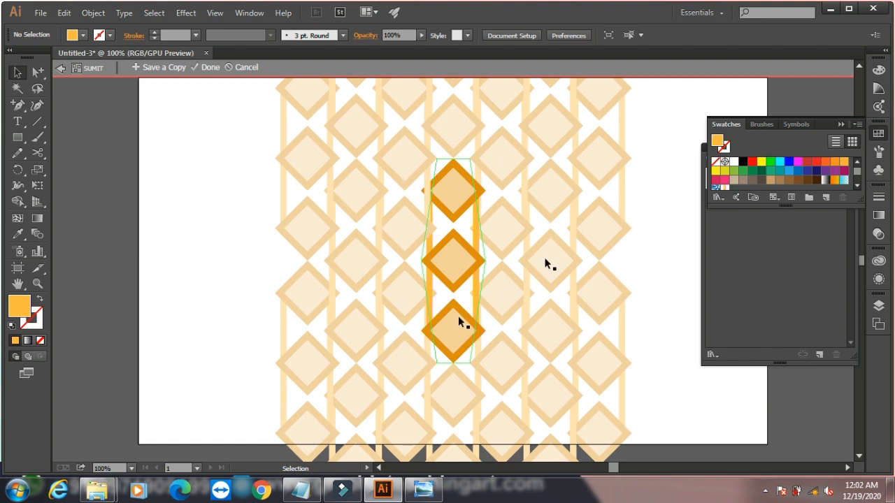
Change the pattern's tile edge color to Light Red
{"action": "left_click", "coordinate": [91, 14]}
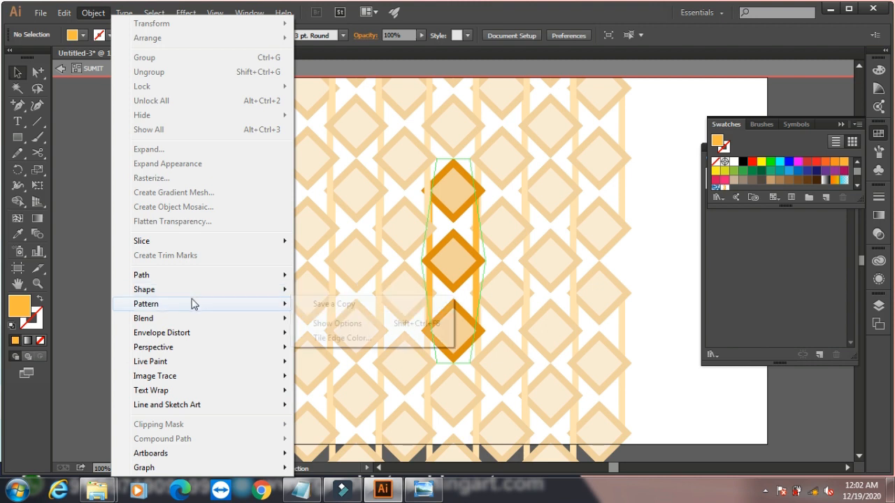
{"action": "left_click", "coordinate": [337, 337]}
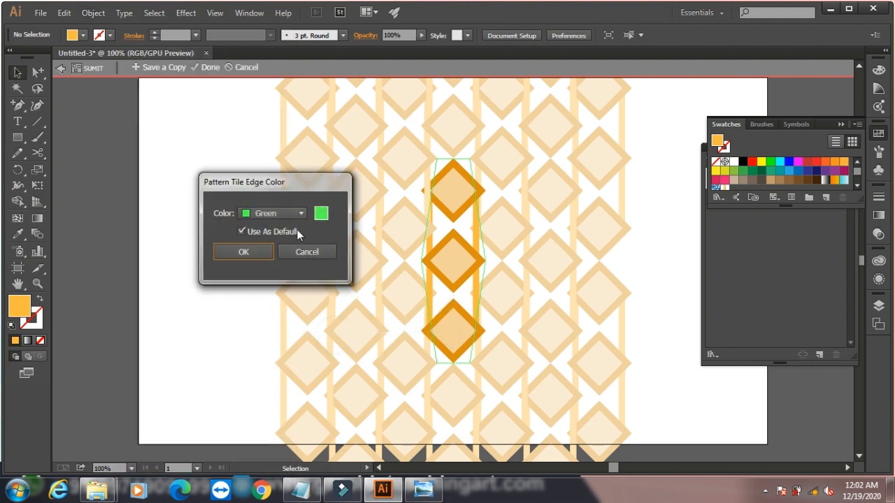
{"action": "left_click", "coordinate": [276, 214]}
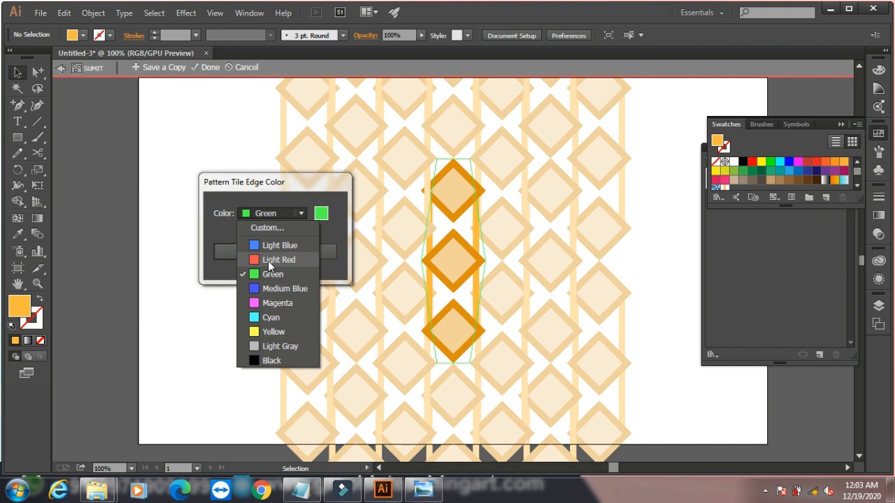
{"action": "left_click", "coordinate": [268, 260]}
{"action": "left_click", "coordinate": [243, 253]}
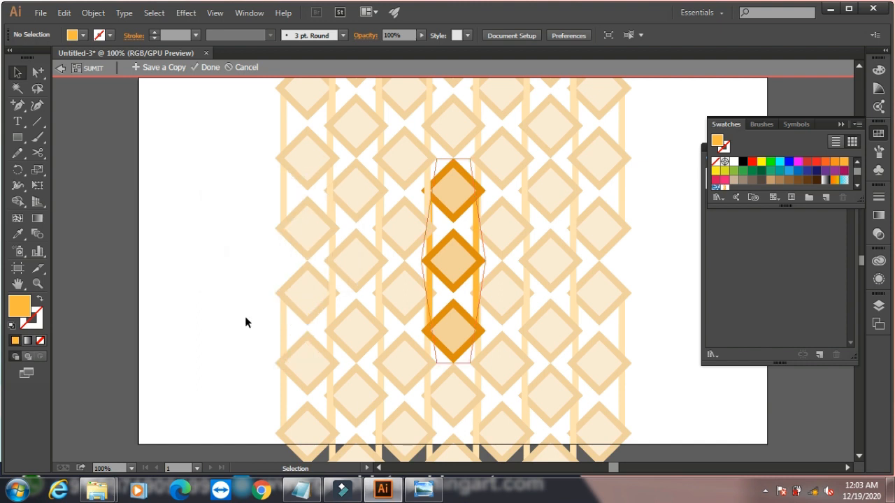
Bring the pattern options back up to look at them, and close them again
{"action": "left_click", "coordinate": [93, 13]}
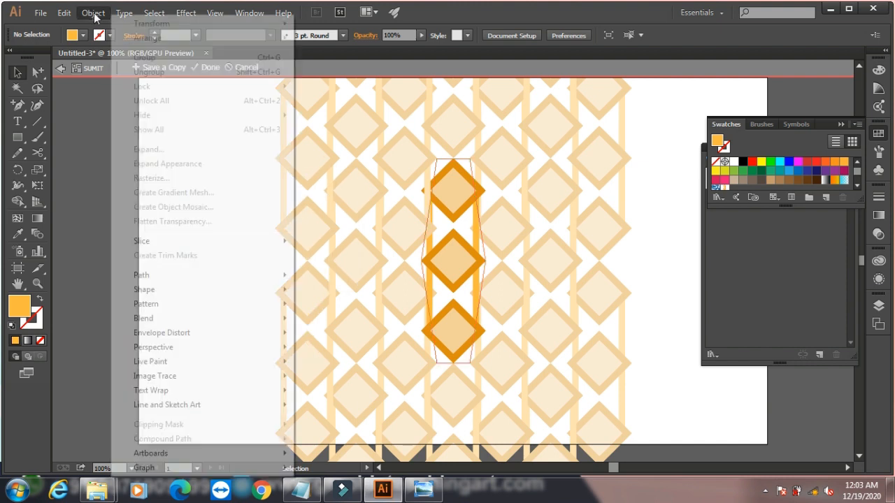
{"action": "mouse_move", "coordinate": [193, 304]}
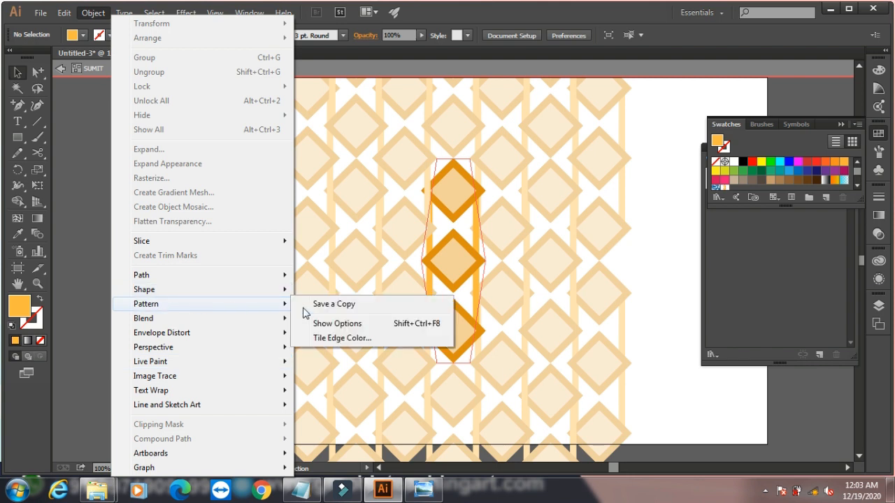
{"action": "left_click", "coordinate": [341, 324]}
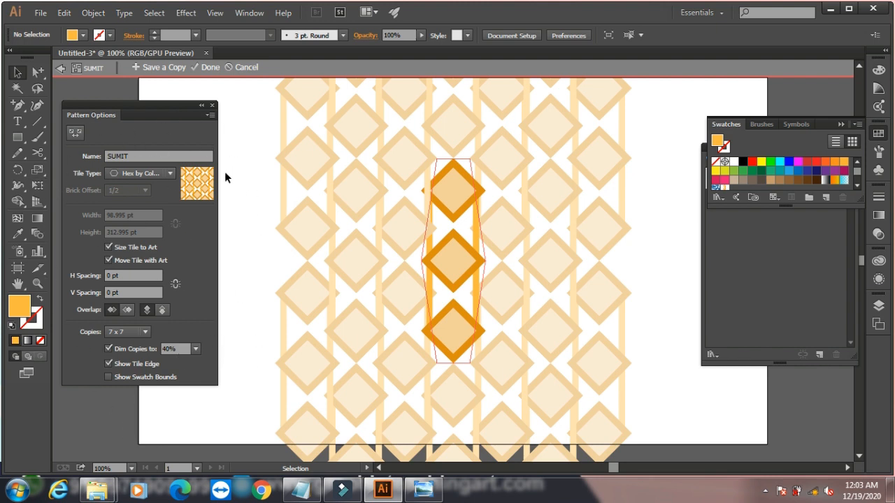
{"action": "left_click", "coordinate": [212, 104]}
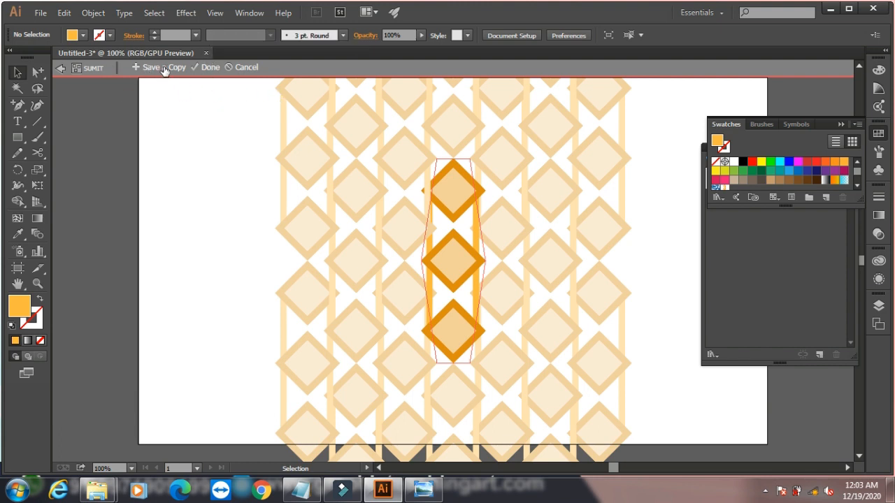
Save a copy of the pattern to the swatches, named with the person's first name followed by an initial
{"action": "left_click", "coordinate": [94, 13]}
{"action": "mouse_move", "coordinate": [220, 306]}
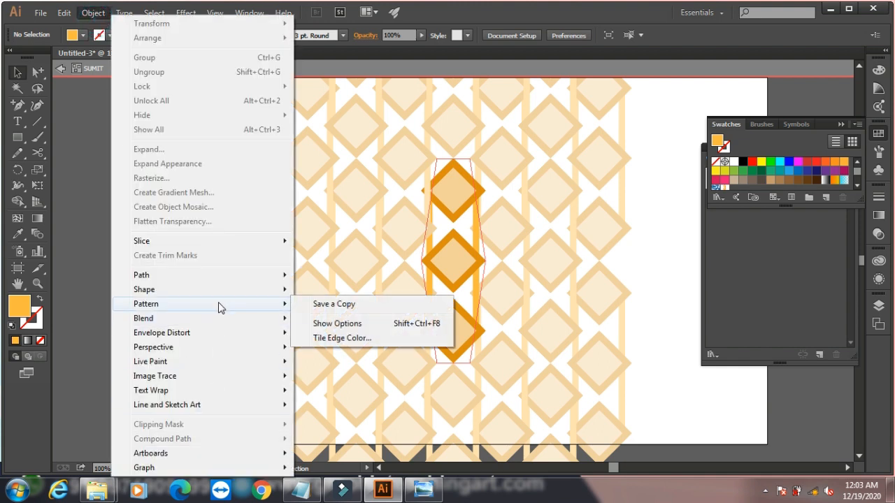
{"action": "left_click", "coordinate": [338, 306]}
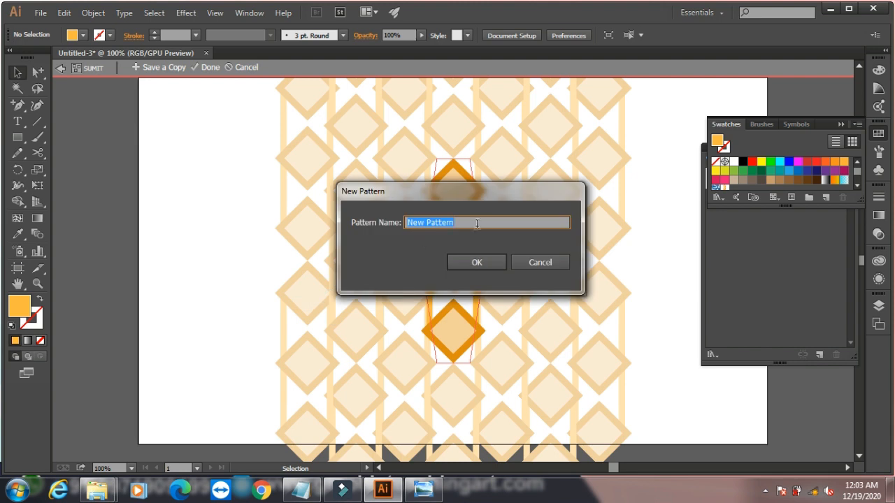
{"action": "type", "text": "SUMIT"}
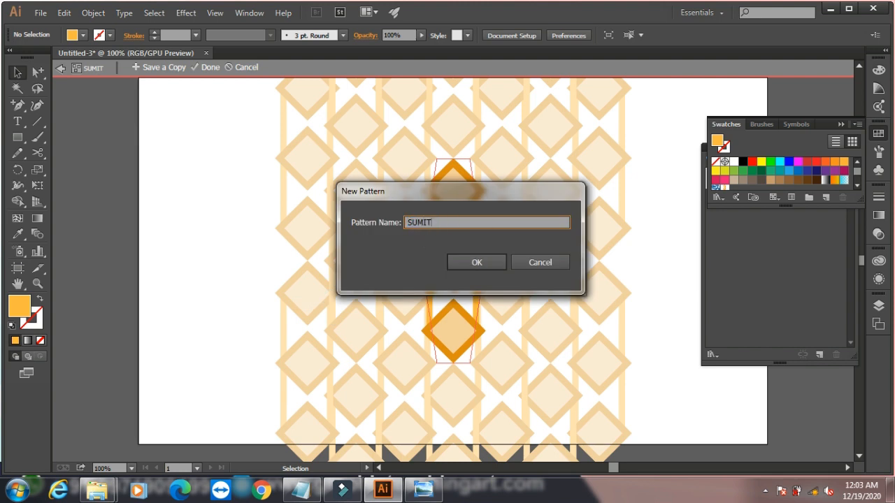
{"action": "left_click", "coordinate": [472, 263]}
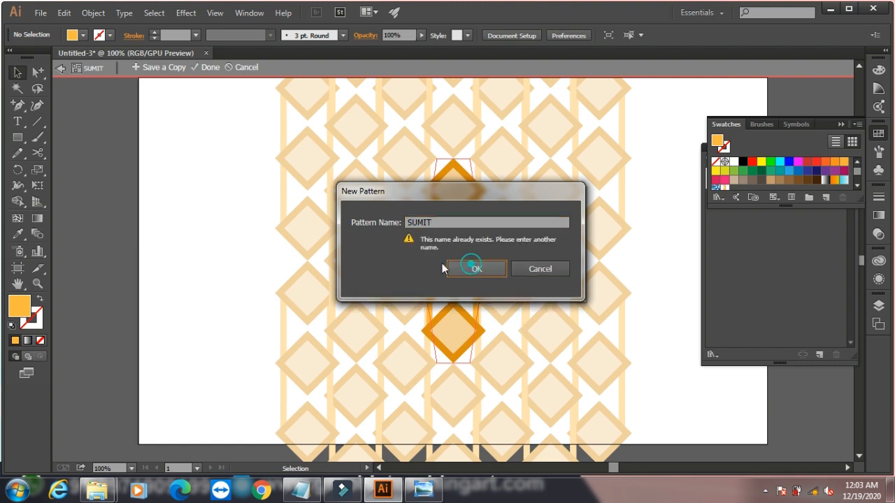
{"action": "left_click", "coordinate": [453, 221]}
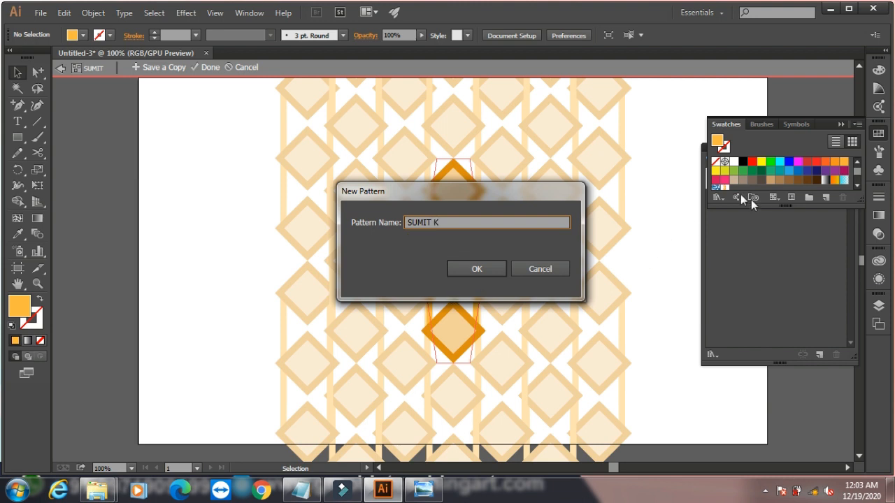
{"action": "type", "text": "K"}
{"action": "left_click_drag", "start_coordinate": [418, 189], "coordinate": [158, 186]}
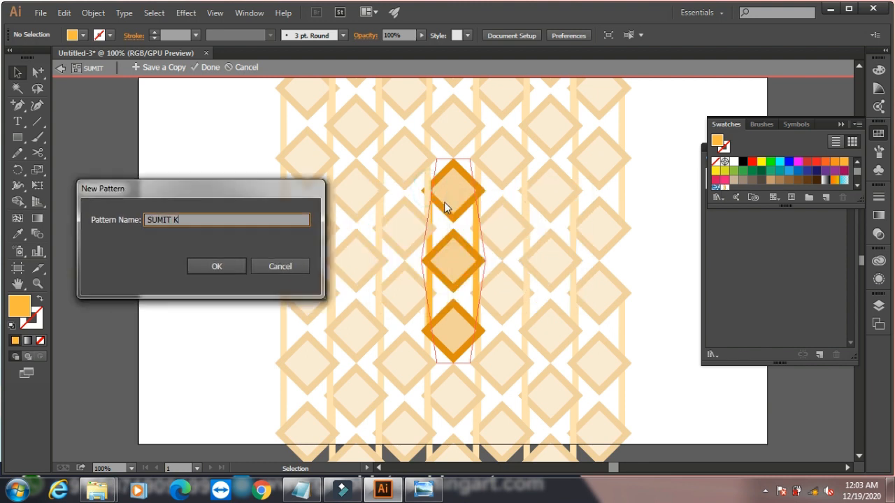
{"action": "left_click", "coordinate": [220, 268]}
{"action": "left_click", "coordinate": [585, 273]}
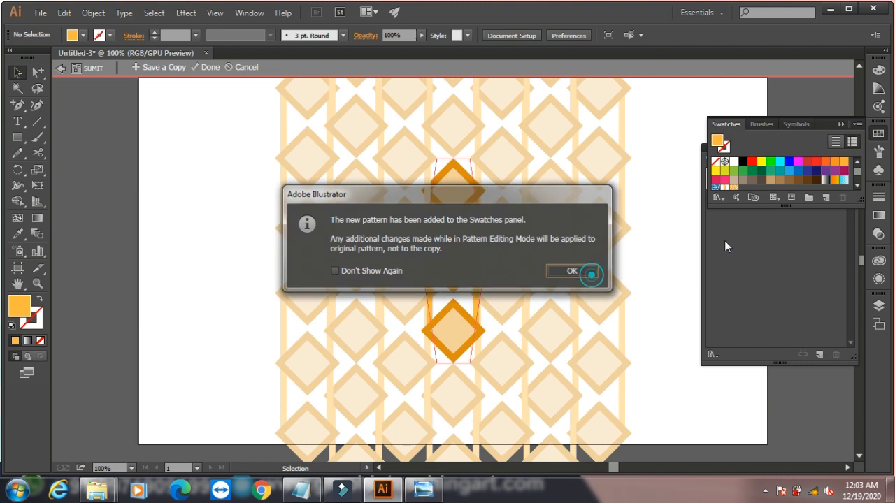
Enlarge the swatch list to show every swatch, finish pattern editing, and delete the original bar-and-diamond design from the artboard
{"action": "left_click_drag", "start_coordinate": [771, 204], "coordinate": [771, 277]}
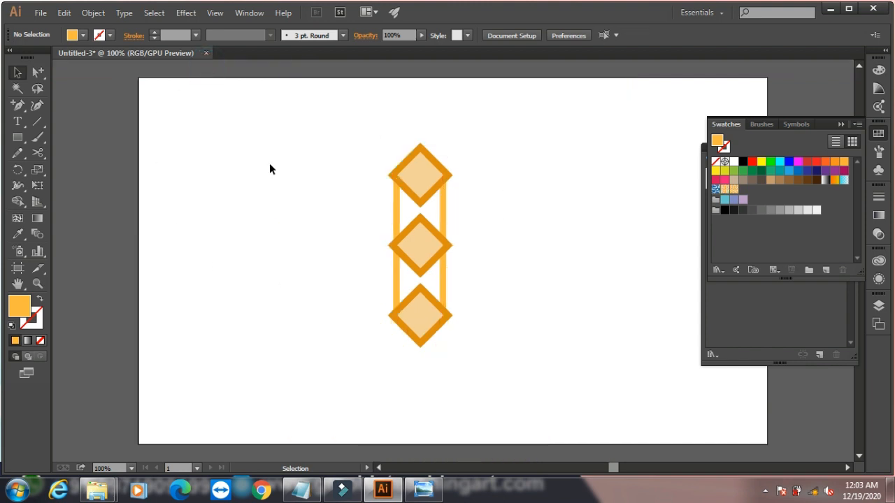
{"action": "left_click_drag", "start_coordinate": [348, 133], "coordinate": [566, 415]}
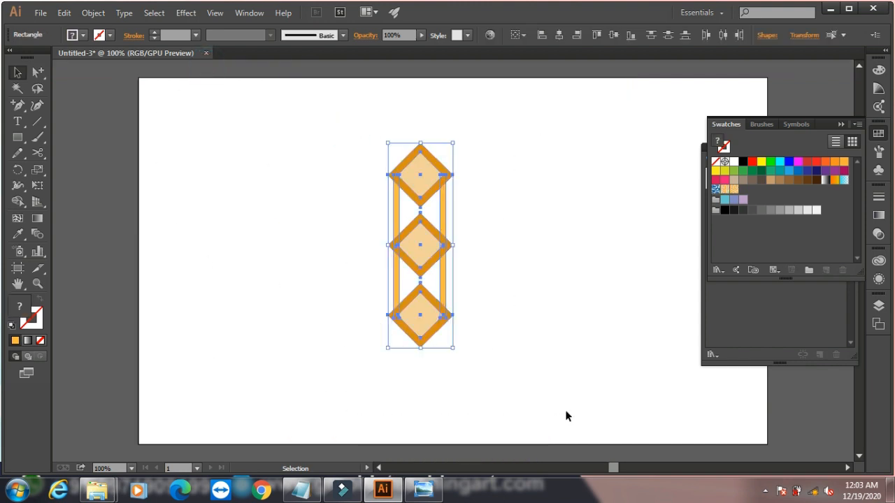
{"action": "key", "text": "Delete"}
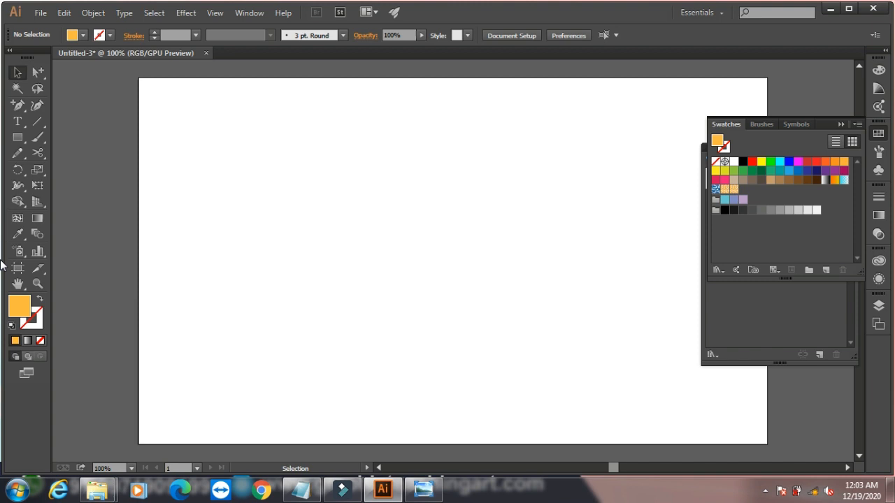
Draw a large orange rectangle without a stroke covering most of the empty artboard
{"action": "left_click", "coordinate": [18, 137]}
{"action": "left_click_drag", "start_coordinate": [189, 130], "coordinate": [592, 378]}
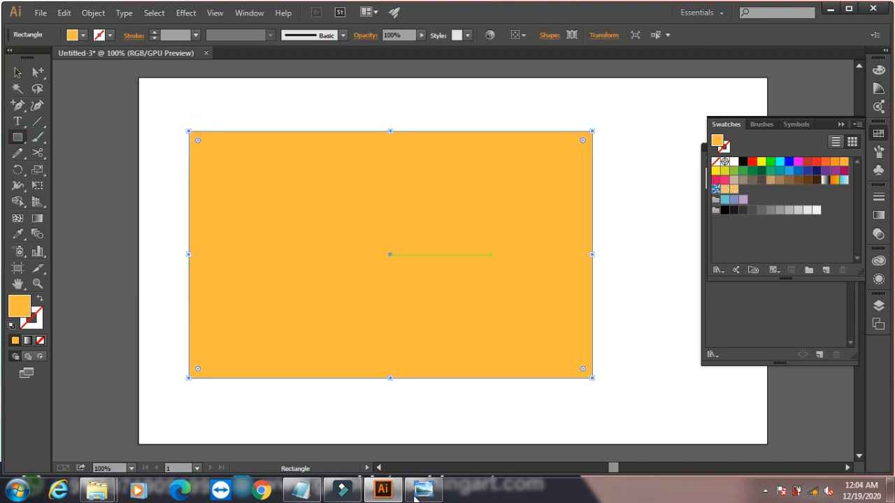
Fill the rectangle with the first saved bar-and-diamond pattern swatch, and delete the rectangle from the artboard
{"action": "left_click", "coordinate": [724, 191]}
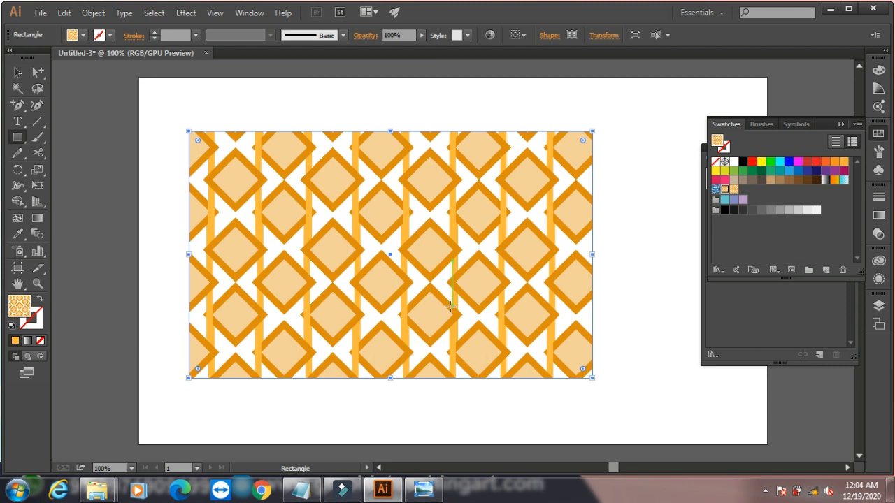
{"action": "key", "text": "Delete"}
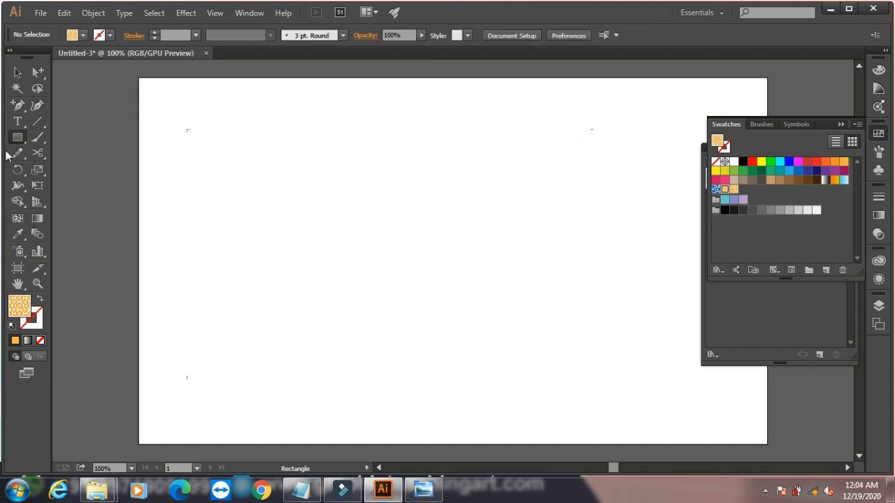
Add the text DESIGN and enlarge it to about 166 pt, placed across the upper middle of the artboard
{"action": "left_click", "coordinate": [19, 120]}
{"action": "left_click", "coordinate": [207, 231]}
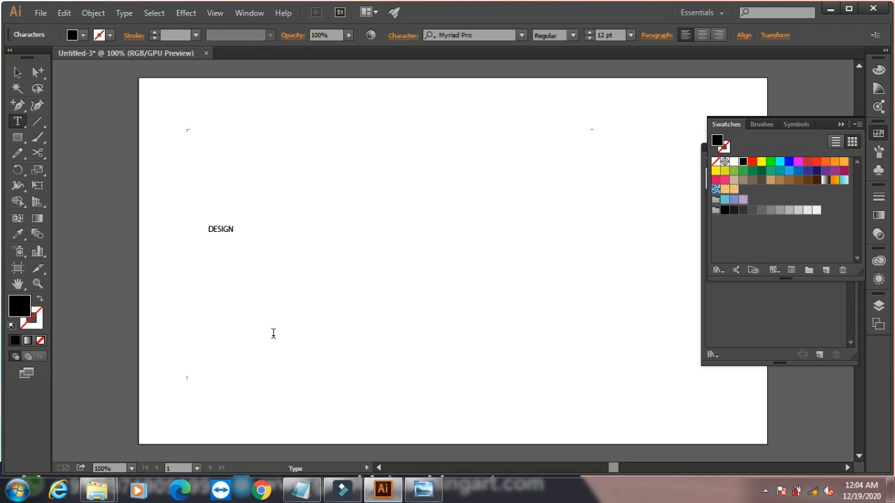
{"action": "left_click", "coordinate": [17, 72]}
{"action": "left_click_drag", "start_coordinate": [233, 236], "coordinate": [604, 368]}
{"action": "left_click_drag", "start_coordinate": [475, 272], "coordinate": [469, 207]}
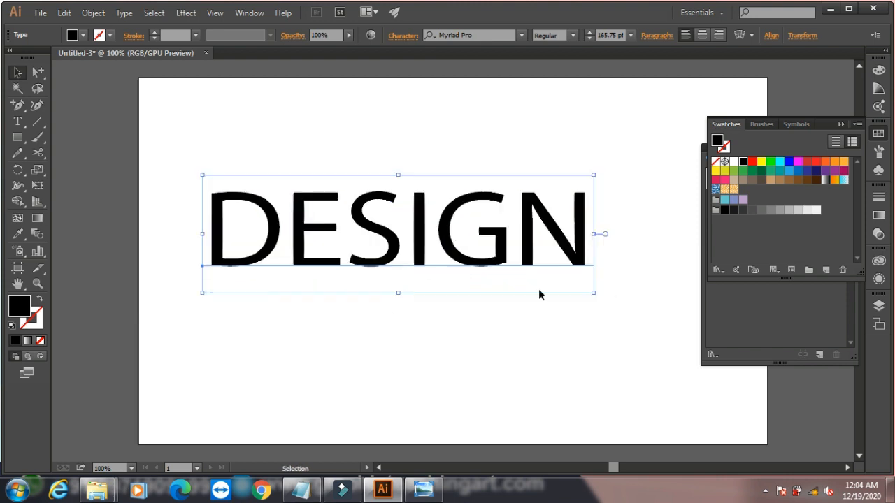
Fill the DESIGN text with the second bar-and-diamond pattern swatch and give it a dark brown stroke, color 895203
{"action": "left_click", "coordinate": [733, 189]}
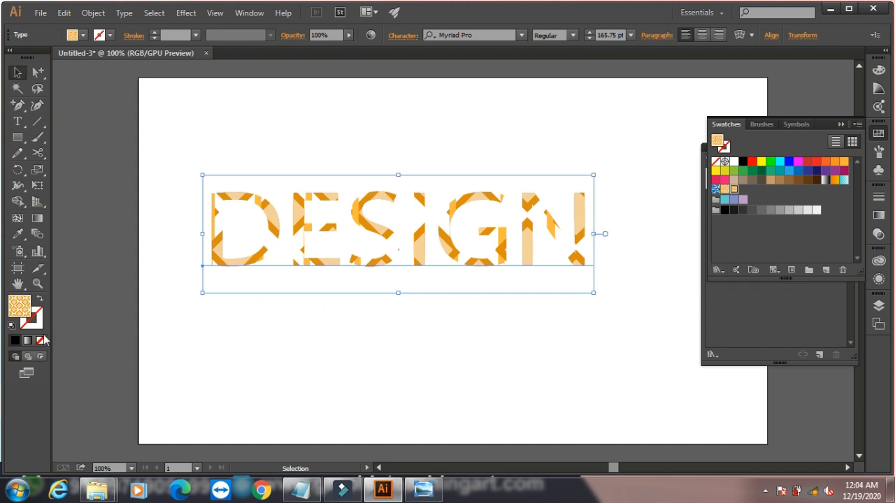
{"action": "left_click", "coordinate": [15, 340]}
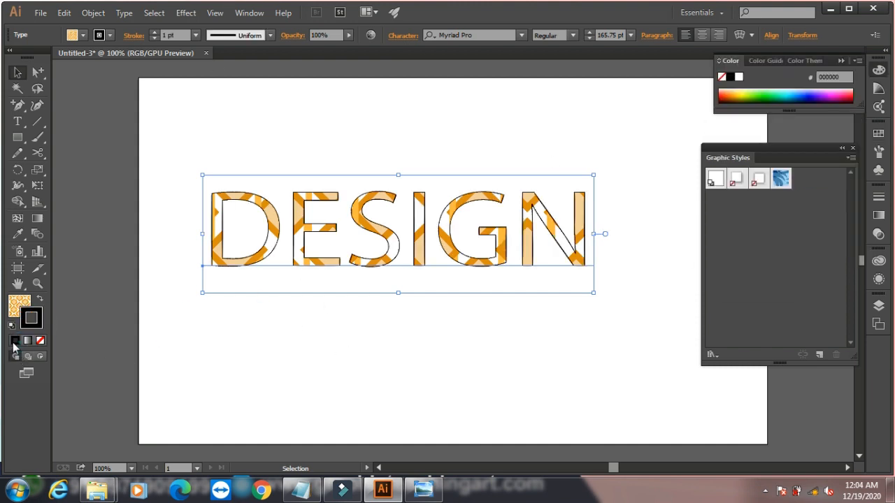
{"action": "double_click", "coordinate": [38, 325]}
{"action": "left_click", "coordinate": [297, 341]}
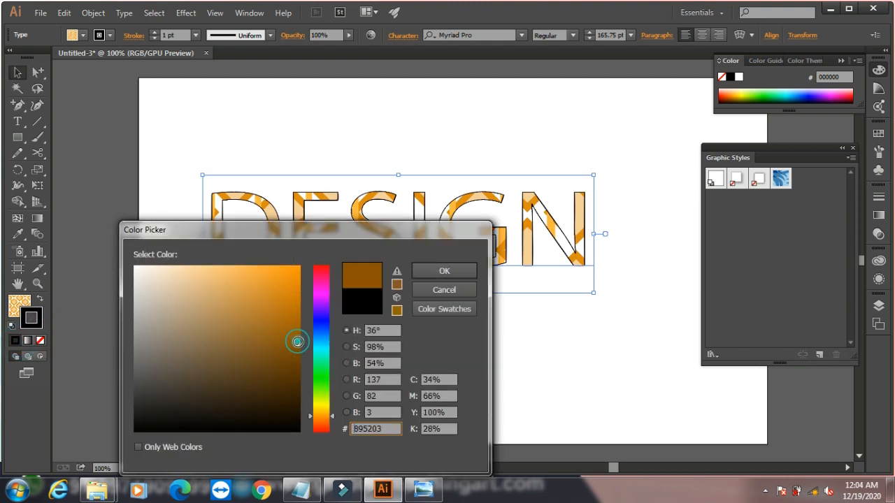
{"action": "left_click", "coordinate": [444, 271]}
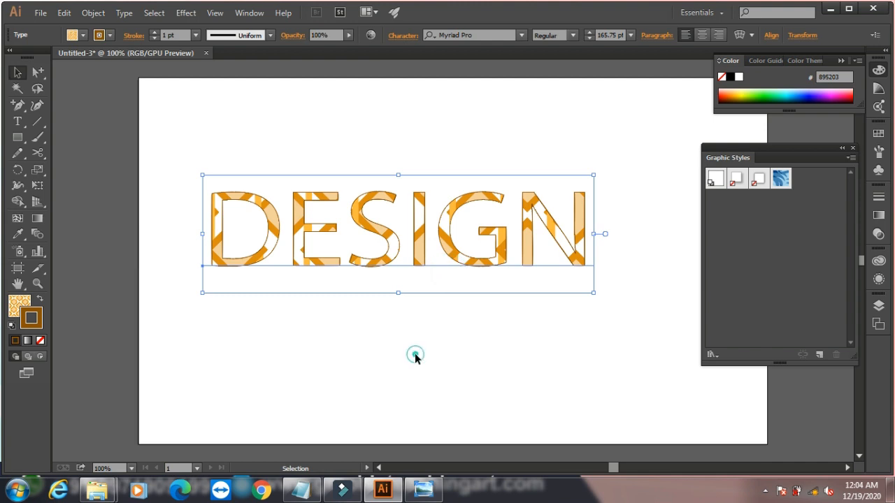
{"action": "left_click", "coordinate": [414, 357]}
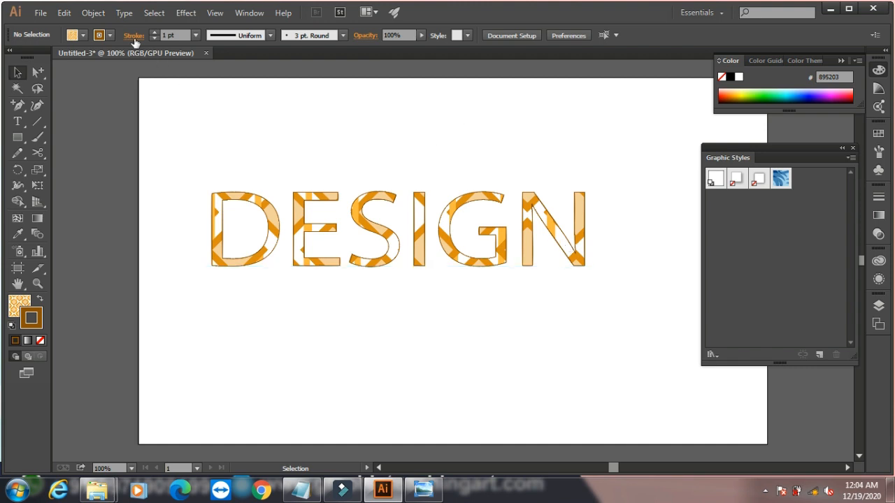
{"action": "left_click", "coordinate": [93, 13]}
{"action": "mouse_move", "coordinate": [221, 311]}
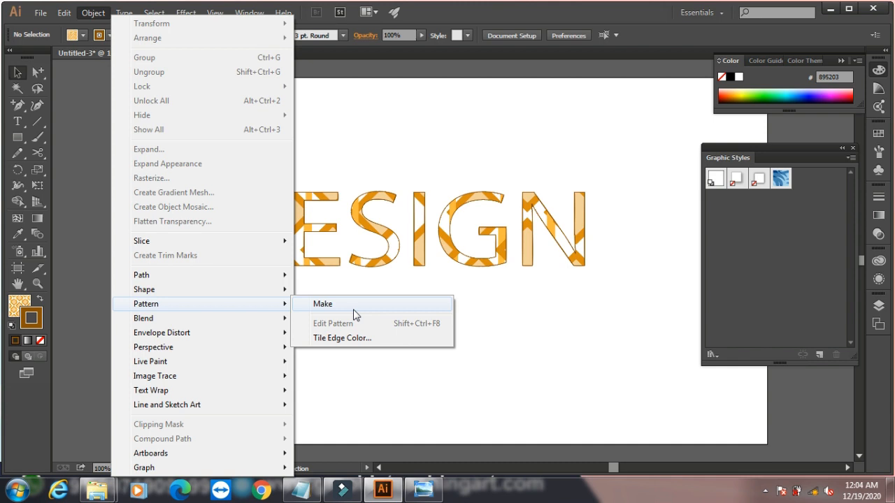
{"action": "left_click", "coordinate": [506, 128]}
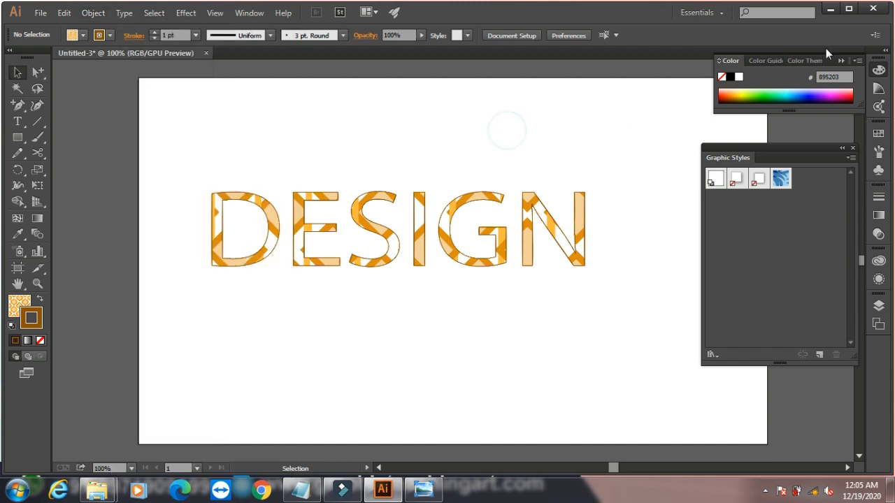
Minimize the drawing program to show the desktop
{"action": "left_click", "coordinate": [828, 9]}
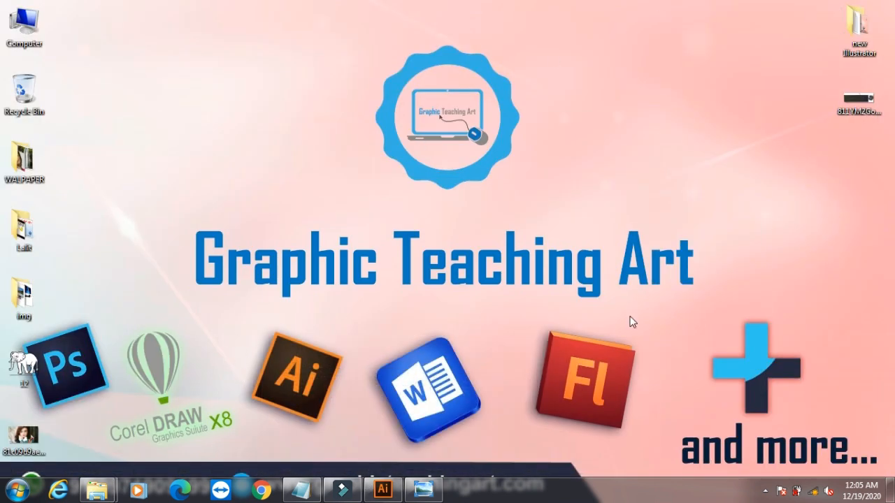